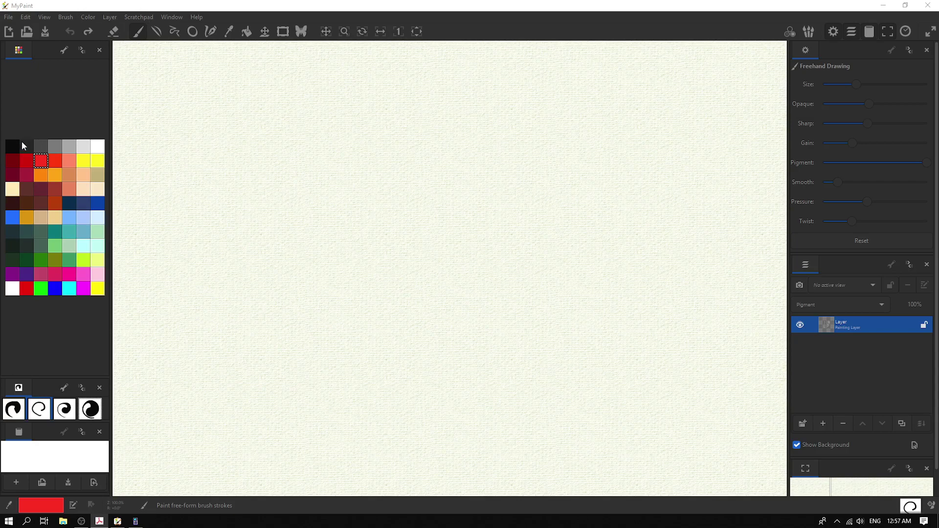
Step: Handwrite the black title 'Ep:02 Chain Conveyor' at the top-left
{"action": "left_click", "coordinate": [20, 147]}
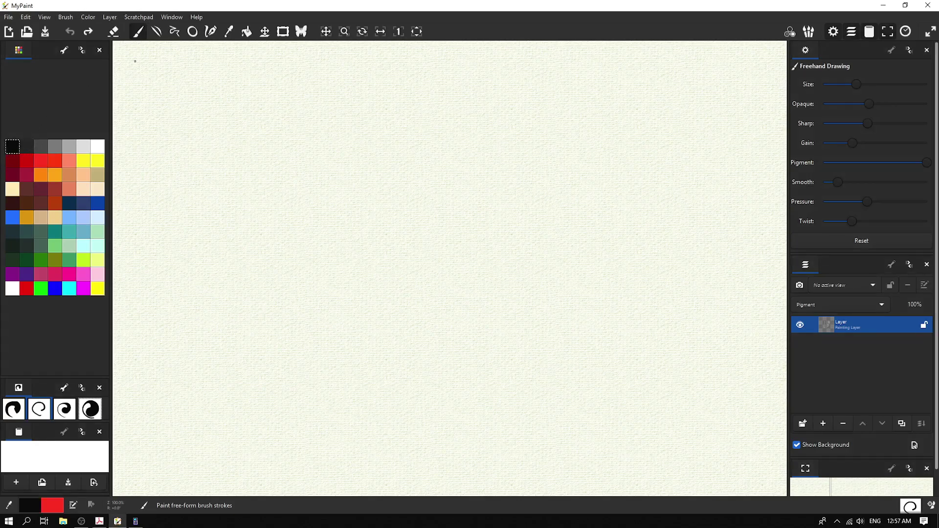
{"action": "mouse_move", "coordinate": [136, 50]}
{"action": "left_mouse_down"}
{"action": "mouse_move", "coordinate": [151, 72]}
{"action": "mouse_move", "coordinate": [149, 51]}
{"action": "left_mouse_up"}
{"action": "mouse_move", "coordinate": [133, 62]}
{"action": "left_mouse_down"}
{"action": "mouse_move", "coordinate": [148, 62]}
{"action": "mouse_move", "coordinate": [160, 81]}
{"action": "left_mouse_up"}
{"action": "left_click_drag", "start_coordinate": [160, 59], "coordinate": [299, 71]}
{"action": "left_click_drag", "start_coordinate": [304, 61], "coordinate": [315, 71]}
{"action": "mouse_move", "coordinate": [338, 53]}
{"action": "left_mouse_down"}
{"action": "mouse_move", "coordinate": [337, 69]}
{"action": "mouse_move", "coordinate": [346, 60]}
{"action": "left_mouse_up"}
{"action": "mouse_move", "coordinate": [353, 60]}
{"action": "left_mouse_down"}
{"action": "mouse_move", "coordinate": [366, 69]}
{"action": "mouse_move", "coordinate": [379, 57]}
{"action": "mouse_move", "coordinate": [389, 84]}
{"action": "mouse_move", "coordinate": [404, 60]}
{"action": "mouse_move", "coordinate": [424, 62]}
{"action": "left_mouse_up"}
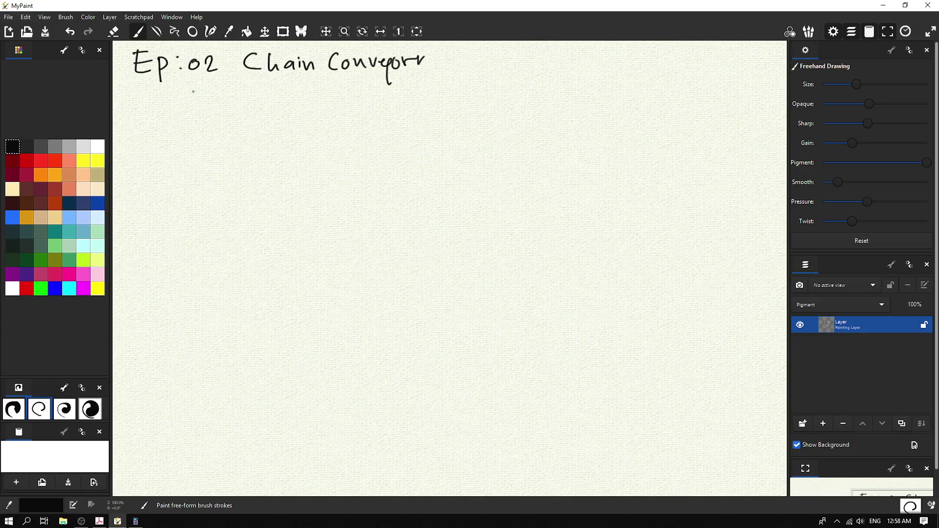
Step: Write the '▷ Calculation parameters' subheading beneath the title
{"action": "mouse_move", "coordinate": [194, 90]}
{"action": "left_mouse_down"}
{"action": "mouse_move", "coordinate": [209, 97]}
{"action": "mouse_move", "coordinate": [194, 90]}
{"action": "left_mouse_up"}
{"action": "mouse_move", "coordinate": [228, 89]}
{"action": "left_mouse_down"}
{"action": "mouse_move", "coordinate": [213, 100]}
{"action": "mouse_move", "coordinate": [228, 114]}
{"action": "mouse_move", "coordinate": [254, 113]}
{"action": "left_mouse_up"}
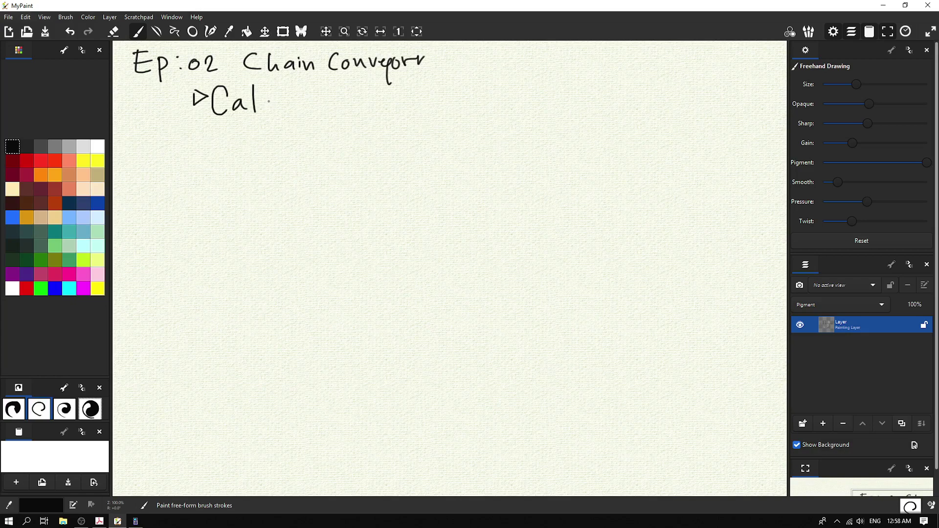
{"action": "mouse_move", "coordinate": [271, 99]}
{"action": "left_mouse_down"}
{"action": "mouse_move", "coordinate": [271, 111]}
{"action": "mouse_move", "coordinate": [289, 108]}
{"action": "left_mouse_up"}
{"action": "mouse_move", "coordinate": [292, 87]}
{"action": "left_mouse_down"}
{"action": "mouse_move", "coordinate": [291, 112]}
{"action": "mouse_move", "coordinate": [315, 110]}
{"action": "left_mouse_up"}
{"action": "mouse_move", "coordinate": [308, 100]}
{"action": "left_mouse_down"}
{"action": "mouse_move", "coordinate": [323, 99]}
{"action": "mouse_move", "coordinate": [328, 110]}
{"action": "mouse_move", "coordinate": [340, 100]}
{"action": "mouse_move", "coordinate": [393, 122]}
{"action": "mouse_move", "coordinate": [391, 104]}
{"action": "left_mouse_up"}
{"action": "left_click", "coordinate": [328, 96]}
{"action": "left_click_drag", "start_coordinate": [402, 102], "coordinate": [413, 102]}
{"action": "mouse_move", "coordinate": [415, 102]}
{"action": "left_mouse_down"}
{"action": "mouse_move", "coordinate": [446, 93]}
{"action": "mouse_move", "coordinate": [451, 102]}
{"action": "left_mouse_up"}
{"action": "mouse_move", "coordinate": [451, 97]}
{"action": "left_mouse_down"}
{"action": "mouse_move", "coordinate": [462, 92]}
{"action": "mouse_move", "coordinate": [461, 104]}
{"action": "left_mouse_up"}
{"action": "left_click_drag", "start_coordinate": [453, 96], "coordinate": [478, 94]}
{"action": "mouse_move", "coordinate": [477, 102]}
{"action": "left_mouse_down"}
{"action": "mouse_move", "coordinate": [484, 93]}
{"action": "mouse_move", "coordinate": [504, 106]}
{"action": "left_mouse_up"}
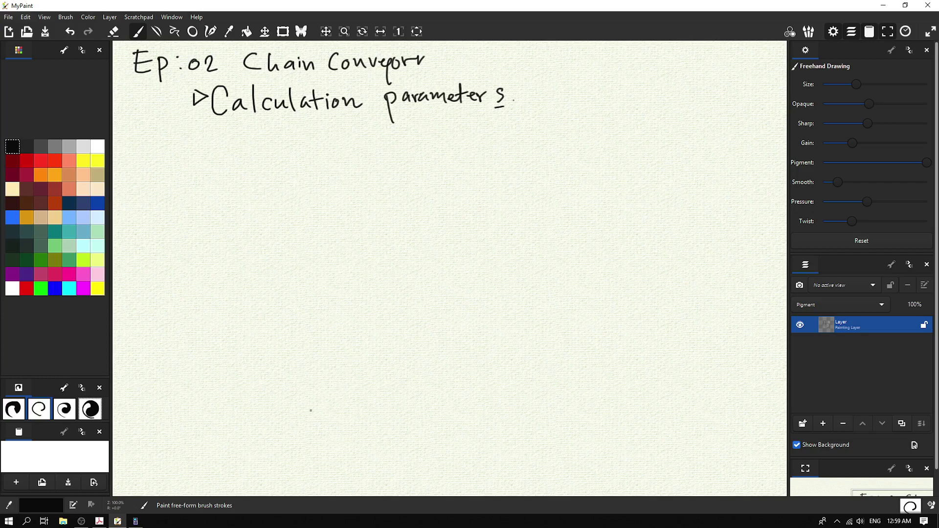
Step: Sketch the black inclined conveyor body with a round upper cap, tracing the cap in blue
{"action": "mouse_move", "coordinate": [311, 410]}
{"action": "left_mouse_down"}
{"action": "mouse_move", "coordinate": [487, 312]}
{"action": "mouse_move", "coordinate": [339, 426]}
{"action": "mouse_move", "coordinate": [309, 438]}
{"action": "mouse_move", "coordinate": [300, 422]}
{"action": "mouse_move", "coordinate": [309, 410]}
{"action": "mouse_move", "coordinate": [303, 429]}
{"action": "mouse_move", "coordinate": [324, 432]}
{"action": "mouse_move", "coordinate": [312, 416]}
{"action": "left_mouse_up"}
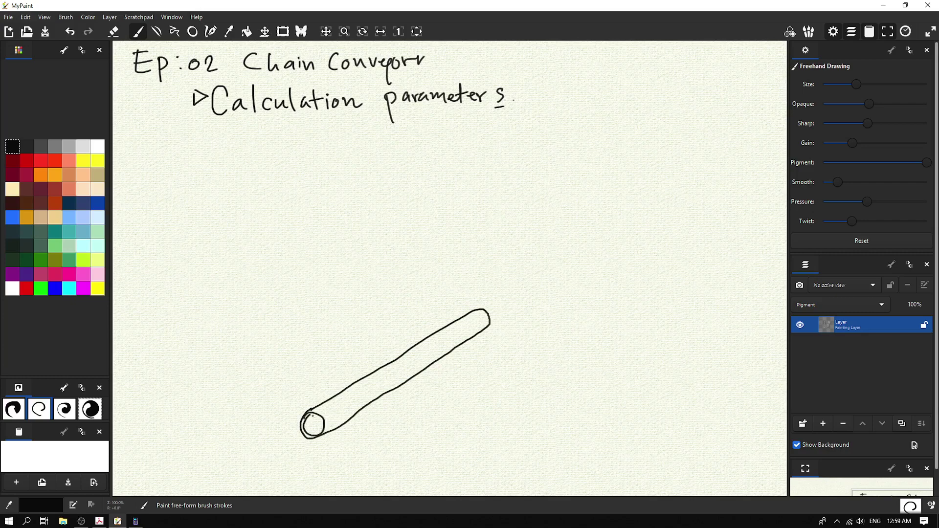
{"action": "mouse_move", "coordinate": [478, 313]}
{"action": "left_mouse_down"}
{"action": "mouse_move", "coordinate": [466, 323]}
{"action": "mouse_move", "coordinate": [489, 323]}
{"action": "mouse_move", "coordinate": [474, 312]}
{"action": "mouse_move", "coordinate": [477, 323]}
{"action": "left_mouse_up"}
{"action": "left_click", "coordinate": [69, 203]}
{"action": "left_click", "coordinate": [97, 202]}
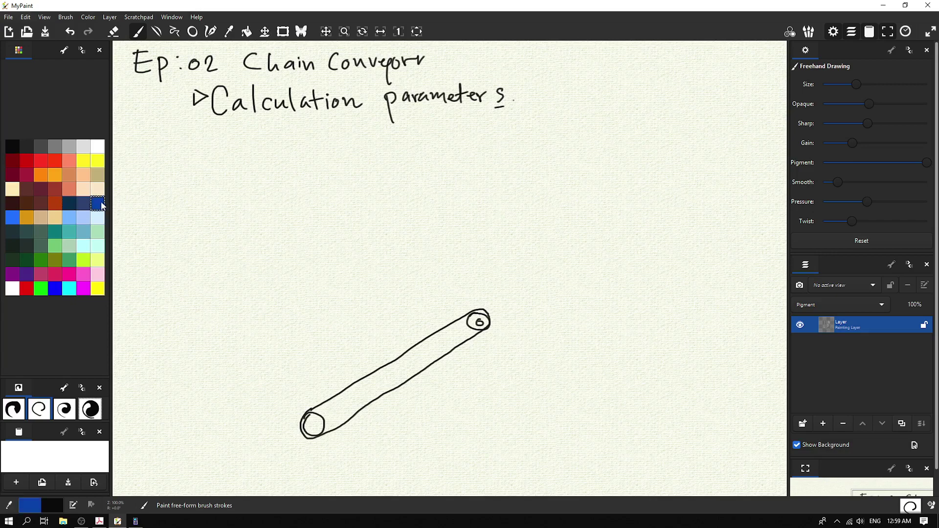
{"action": "mouse_move", "coordinate": [472, 321]}
{"action": "left_mouse_down"}
{"action": "mouse_move", "coordinate": [484, 328]}
{"action": "mouse_move", "coordinate": [450, 342]}
{"action": "mouse_move", "coordinate": [474, 332]}
{"action": "mouse_move", "coordinate": [453, 338]}
{"action": "mouse_move", "coordinate": [463, 338]}
{"action": "left_mouse_up"}
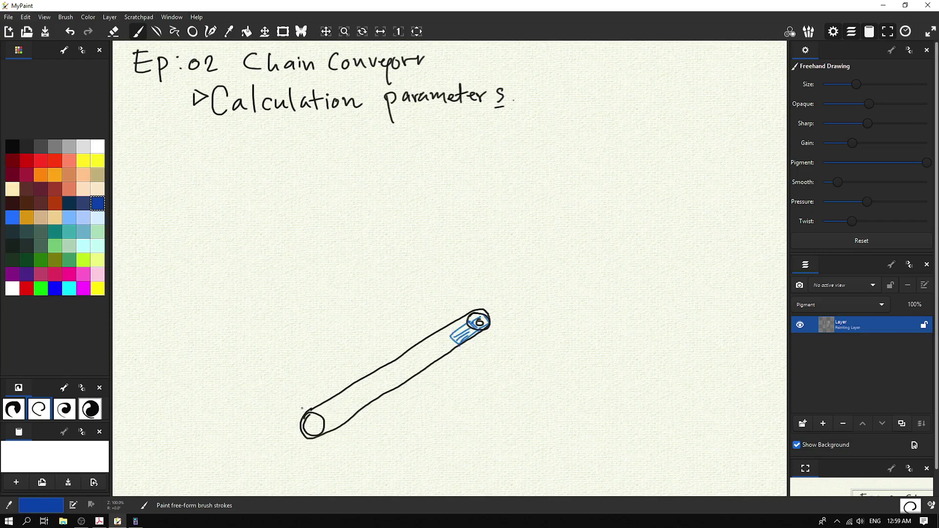
Step: Surround the conveyor with a dashed blue chain path curving around both ends
{"action": "left_click_drag", "start_coordinate": [301, 408], "coordinate": [422, 331]}
{"action": "left_click_drag", "start_coordinate": [434, 325], "coordinate": [482, 302]}
{"action": "mouse_move", "coordinate": [484, 304]}
{"action": "left_mouse_down"}
{"action": "mouse_move", "coordinate": [497, 326]}
{"action": "mouse_move", "coordinate": [451, 360]}
{"action": "left_mouse_up"}
{"action": "left_click_drag", "start_coordinate": [443, 367], "coordinate": [405, 391]}
{"action": "left_click_drag", "start_coordinate": [389, 401], "coordinate": [362, 425]}
{"action": "mouse_move", "coordinate": [358, 427]}
{"action": "left_mouse_down"}
{"action": "mouse_move", "coordinate": [308, 450]}
{"action": "mouse_move", "coordinate": [291, 418]}
{"action": "left_mouse_up"}
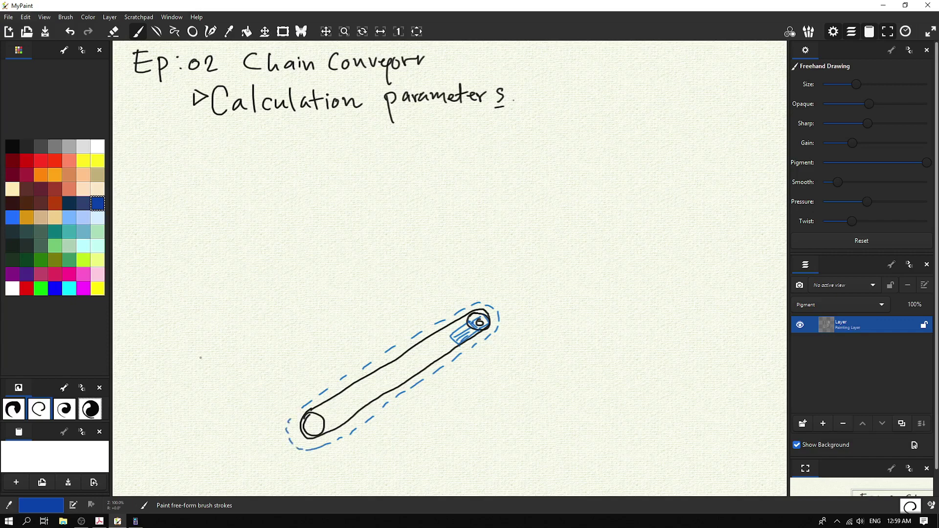
Step: Draw red sprocket teeth around the upper and lower-left conveyor ends
{"action": "left_click", "coordinate": [25, 165]}
{"action": "mouse_move", "coordinate": [465, 310]}
{"action": "left_mouse_down"}
{"action": "mouse_move", "coordinate": [486, 302]}
{"action": "mouse_move", "coordinate": [496, 313]}
{"action": "mouse_move", "coordinate": [489, 340]}
{"action": "left_mouse_up"}
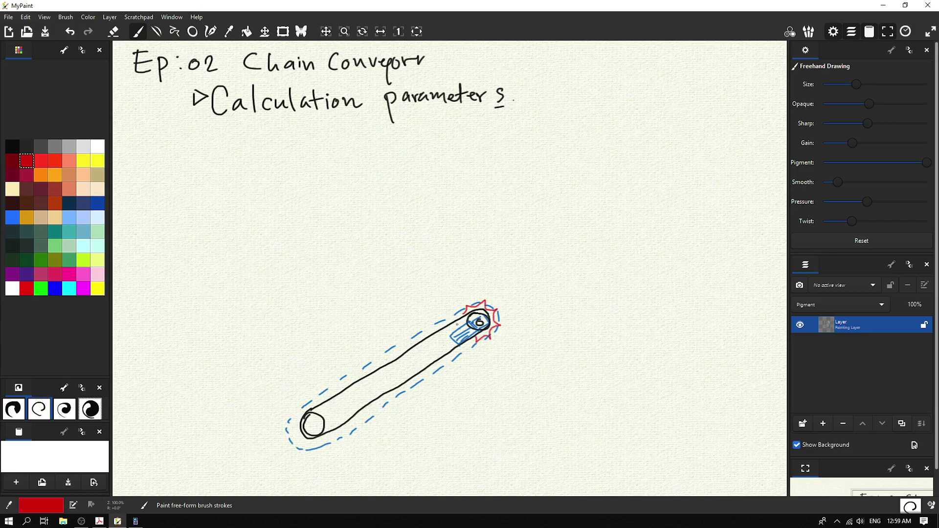
{"action": "mouse_move", "coordinate": [301, 412]}
{"action": "left_mouse_down"}
{"action": "mouse_move", "coordinate": [295, 431]}
{"action": "mouse_move", "coordinate": [306, 442]}
{"action": "mouse_move", "coordinate": [332, 428]}
{"action": "left_mouse_up"}
Step: Draw two green load boxes on the belt and a green upward travel arrow
{"action": "left_click", "coordinate": [41, 260]}
{"action": "left_click_drag", "start_coordinate": [206, 300], "coordinate": [224, 307]}
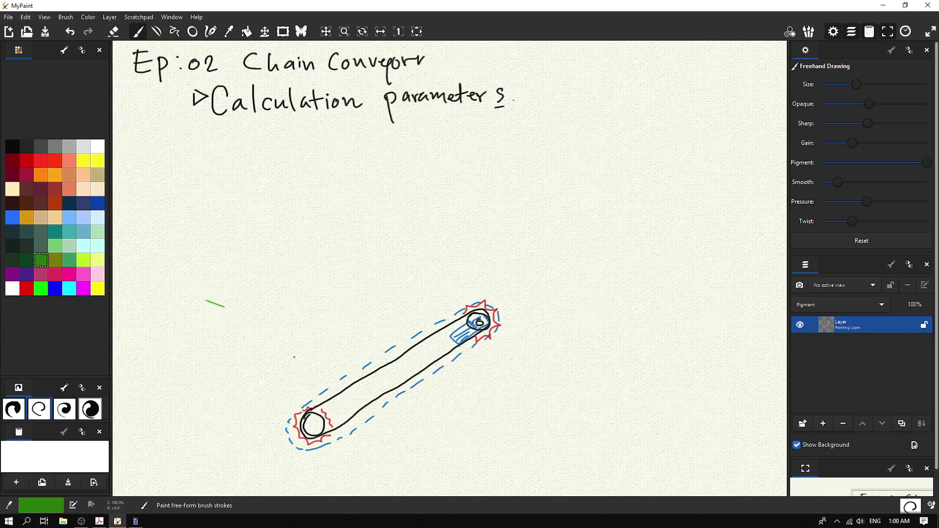
{"action": "mouse_move", "coordinate": [302, 373]}
{"action": "left_mouse_down"}
{"action": "mouse_move", "coordinate": [319, 393]}
{"action": "mouse_move", "coordinate": [321, 351]}
{"action": "mouse_move", "coordinate": [343, 373]}
{"action": "left_mouse_up"}
{"action": "mouse_move", "coordinate": [370, 323]}
{"action": "left_mouse_down"}
{"action": "mouse_move", "coordinate": [389, 339]}
{"action": "mouse_move", "coordinate": [412, 328]}
{"action": "left_mouse_up"}
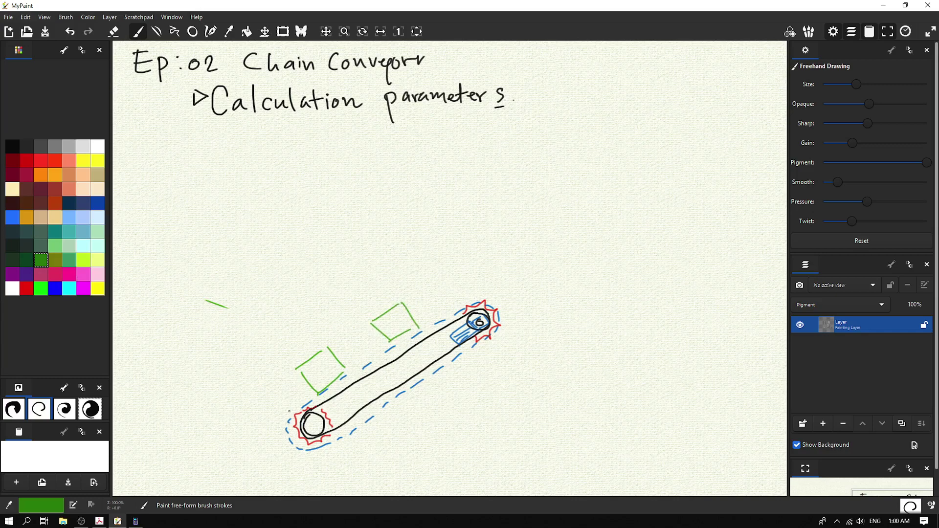
{"action": "mouse_move", "coordinate": [311, 339]}
{"action": "left_mouse_down"}
{"action": "mouse_move", "coordinate": [344, 316]}
{"action": "mouse_move", "coordinate": [346, 326]}
{"action": "left_mouse_up"}
Step: In purple, write 'Chain tensile F (N)' and 'Mass of chain' on the line below
{"action": "left_click", "coordinate": [12, 275]}
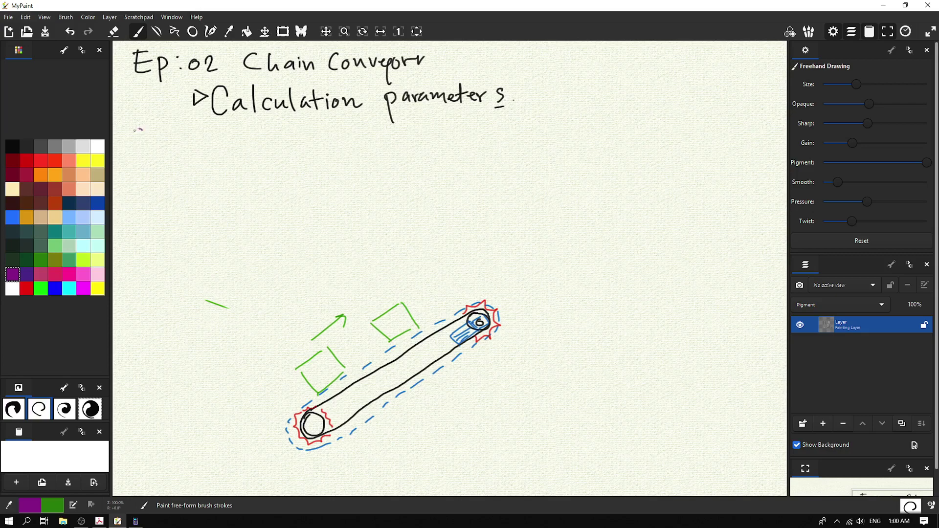
{"action": "mouse_move", "coordinate": [139, 130]}
{"action": "left_mouse_down"}
{"action": "mouse_move", "coordinate": [144, 142]}
{"action": "mouse_move", "coordinate": [158, 141]}
{"action": "left_mouse_up"}
{"action": "left_click_drag", "start_coordinate": [169, 139], "coordinate": [234, 145]}
{"action": "mouse_move", "coordinate": [241, 127]}
{"action": "left_mouse_down"}
{"action": "mouse_move", "coordinate": [245, 146]}
{"action": "mouse_move", "coordinate": [255, 145]}
{"action": "left_mouse_up"}
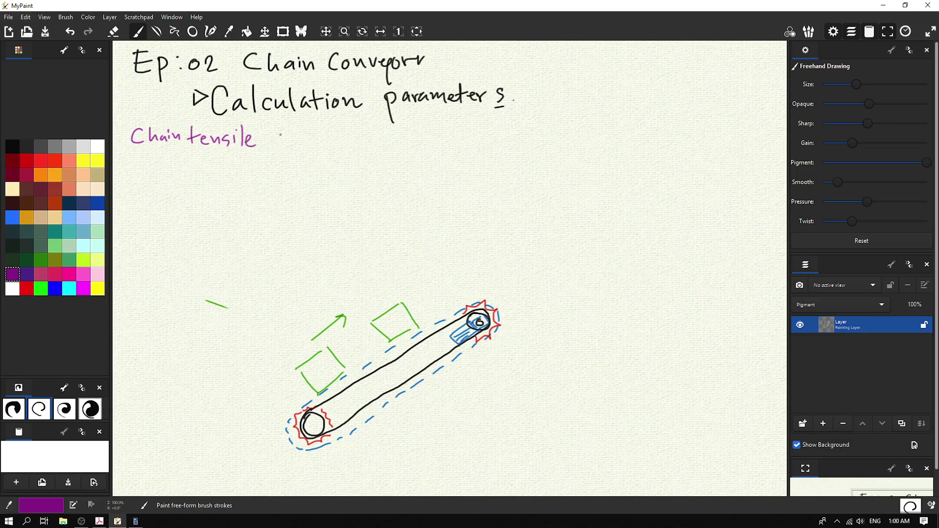
{"action": "mouse_move", "coordinate": [285, 128]}
{"action": "left_mouse_down"}
{"action": "mouse_move", "coordinate": [282, 147]}
{"action": "mouse_move", "coordinate": [299, 127]}
{"action": "mouse_move", "coordinate": [296, 136]}
{"action": "mouse_move", "coordinate": [327, 146]}
{"action": "mouse_move", "coordinate": [347, 132]}
{"action": "mouse_move", "coordinate": [348, 148]}
{"action": "left_mouse_up"}
{"action": "mouse_move", "coordinate": [139, 178]}
{"action": "left_mouse_down"}
{"action": "mouse_move", "coordinate": [140, 162]}
{"action": "mouse_move", "coordinate": [171, 178]}
{"action": "mouse_move", "coordinate": [221, 171]}
{"action": "left_mouse_up"}
{"action": "mouse_move", "coordinate": [233, 169]}
{"action": "left_mouse_down"}
{"action": "mouse_move", "coordinate": [232, 178]}
{"action": "mouse_move", "coordinate": [275, 182]}
{"action": "left_mouse_up"}
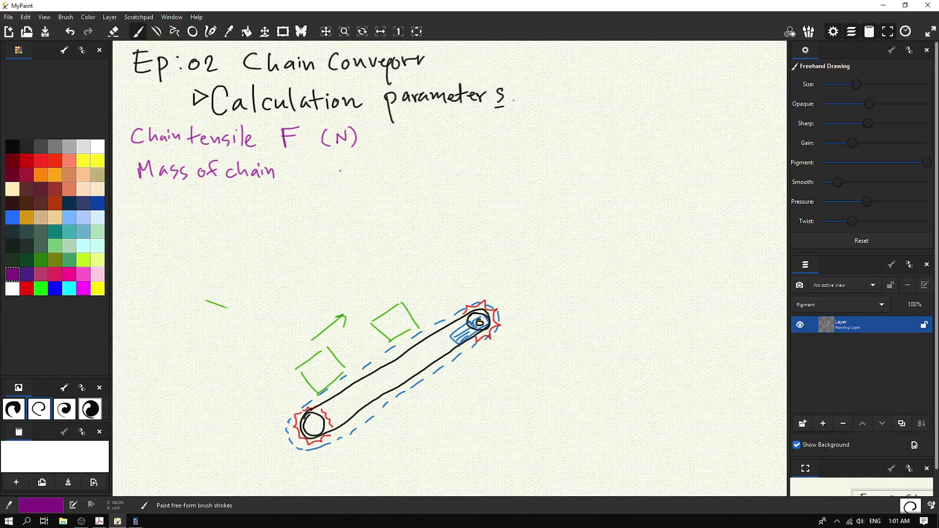
Step: Complete the mass line with 'M(x) (kg/m)'
{"action": "mouse_move", "coordinate": [307, 160]}
{"action": "left_mouse_down"}
{"action": "mouse_move", "coordinate": [307, 181]}
{"action": "mouse_move", "coordinate": [320, 158]}
{"action": "mouse_move", "coordinate": [324, 180]}
{"action": "mouse_move", "coordinate": [343, 185]}
{"action": "left_mouse_up"}
{"action": "left_click_drag", "start_coordinate": [375, 161], "coordinate": [375, 183]}
{"action": "mouse_move", "coordinate": [387, 167]}
{"action": "left_mouse_down"}
{"action": "mouse_move", "coordinate": [397, 189]}
{"action": "mouse_move", "coordinate": [431, 184]}
{"action": "left_mouse_up"}
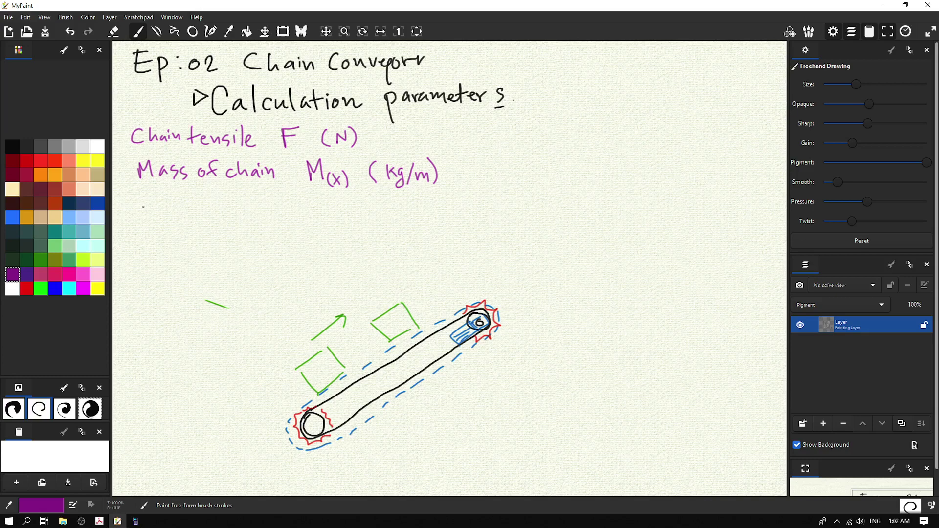
Step: Write 'Conveyor length' on a new line below the mass line
{"action": "mouse_move", "coordinate": [143, 206]}
{"action": "left_mouse_down"}
{"action": "mouse_move", "coordinate": [145, 218]}
{"action": "mouse_move", "coordinate": [187, 216]}
{"action": "left_mouse_up"}
{"action": "left_click_drag", "start_coordinate": [188, 207], "coordinate": [196, 233]}
{"action": "mouse_move", "coordinate": [209, 207]}
{"action": "left_mouse_down"}
{"action": "mouse_move", "coordinate": [204, 214]}
{"action": "mouse_move", "coordinate": [222, 203]}
{"action": "mouse_move", "coordinate": [237, 213]}
{"action": "mouse_move", "coordinate": [270, 211]}
{"action": "mouse_move", "coordinate": [267, 228]}
{"action": "mouse_move", "coordinate": [273, 213]}
{"action": "left_mouse_up"}
{"action": "mouse_move", "coordinate": [268, 205]}
{"action": "left_mouse_down"}
{"action": "mouse_move", "coordinate": [279, 201]}
{"action": "mouse_move", "coordinate": [291, 217]}
{"action": "left_mouse_up"}
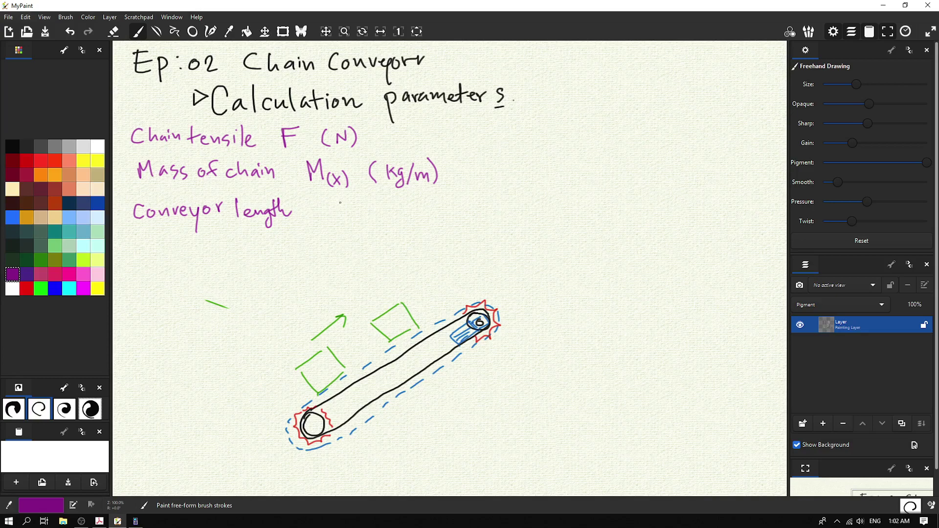
Step: Add '(m)' after Conveyor length and write 'Angle of inclination (θ)' below it
{"action": "mouse_move", "coordinate": [341, 202]}
{"action": "left_mouse_down"}
{"action": "mouse_move", "coordinate": [339, 218]}
{"action": "mouse_move", "coordinate": [369, 219]}
{"action": "left_mouse_up"}
{"action": "mouse_move", "coordinate": [133, 256]}
{"action": "left_mouse_down"}
{"action": "mouse_move", "coordinate": [145, 248]}
{"action": "mouse_move", "coordinate": [167, 267]}
{"action": "left_mouse_up"}
{"action": "left_click_drag", "start_coordinate": [171, 253], "coordinate": [252, 249]}
{"action": "left_click_drag", "start_coordinate": [263, 243], "coordinate": [270, 249]}
{"action": "mouse_move", "coordinate": [273, 242]}
{"action": "left_mouse_down"}
{"action": "mouse_move", "coordinate": [274, 251]}
{"action": "mouse_move", "coordinate": [303, 252]}
{"action": "mouse_move", "coordinate": [309, 242]}
{"action": "left_mouse_up"}
{"action": "mouse_move", "coordinate": [310, 243]}
{"action": "left_mouse_down"}
{"action": "mouse_move", "coordinate": [314, 251]}
{"action": "mouse_move", "coordinate": [322, 243]}
{"action": "mouse_move", "coordinate": [366, 252]}
{"action": "mouse_move", "coordinate": [386, 237]}
{"action": "mouse_move", "coordinate": [393, 251]}
{"action": "left_mouse_up"}
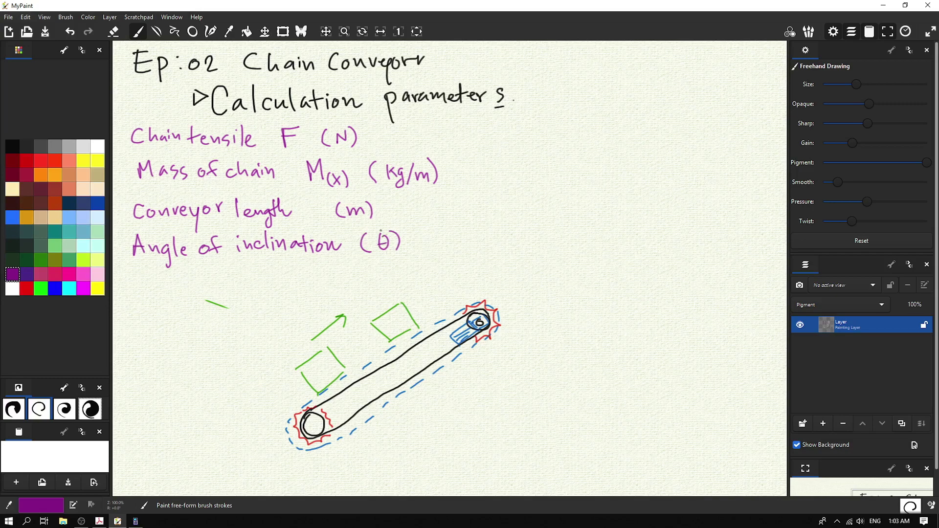
{"action": "left_click_drag", "start_coordinate": [384, 227], "coordinate": [385, 227]}
Step: Write 'Pretension Force (N)' beneath the angle line
{"action": "left_click_drag", "start_coordinate": [136, 285], "coordinate": [172, 299]}
{"action": "left_click_drag", "start_coordinate": [166, 293], "coordinate": [206, 302]}
{"action": "mouse_move", "coordinate": [210, 291]}
{"action": "left_mouse_down"}
{"action": "mouse_move", "coordinate": [240, 301]}
{"action": "mouse_move", "coordinate": [259, 285]}
{"action": "left_mouse_up"}
{"action": "left_click_drag", "start_coordinate": [273, 288], "coordinate": [293, 296]}
{"action": "mouse_move", "coordinate": [300, 292]}
{"action": "left_mouse_down"}
{"action": "mouse_move", "coordinate": [337, 293]}
{"action": "mouse_move", "coordinate": [358, 277]}
{"action": "mouse_move", "coordinate": [368, 293]}
{"action": "left_mouse_up"}
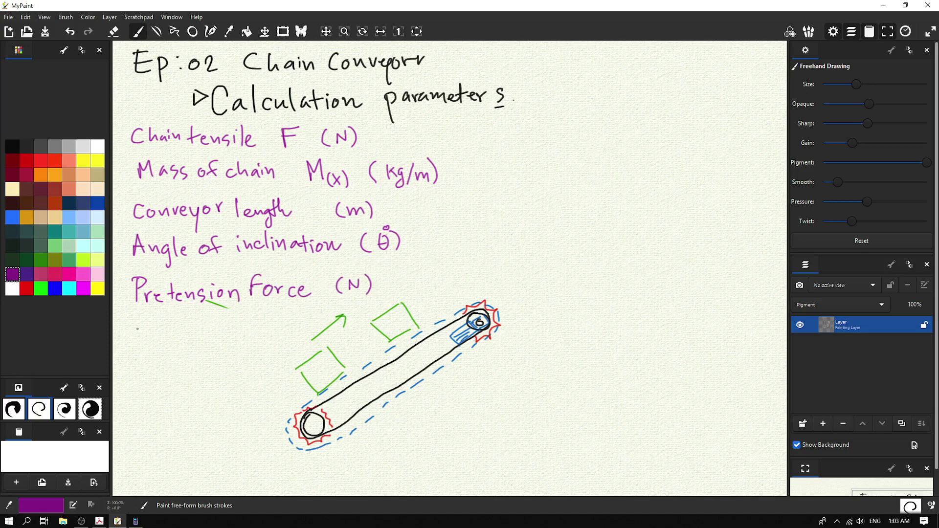
Step: Write 'Conveyor Height (m)' below Pretension Force
{"action": "mouse_move", "coordinate": [139, 328]}
{"action": "left_mouse_down"}
{"action": "mouse_move", "coordinate": [141, 345]}
{"action": "mouse_move", "coordinate": [174, 335]}
{"action": "mouse_move", "coordinate": [187, 355]}
{"action": "left_mouse_up"}
{"action": "left_click_drag", "start_coordinate": [188, 337], "coordinate": [217, 344]}
{"action": "mouse_move", "coordinate": [215, 337]}
{"action": "left_mouse_down"}
{"action": "mouse_move", "coordinate": [253, 348]}
{"action": "mouse_move", "coordinate": [269, 339]}
{"action": "left_mouse_up"}
{"action": "mouse_move", "coordinate": [273, 325]}
{"action": "left_mouse_down"}
{"action": "mouse_move", "coordinate": [276, 339]}
{"action": "mouse_move", "coordinate": [312, 335]}
{"action": "left_mouse_up"}
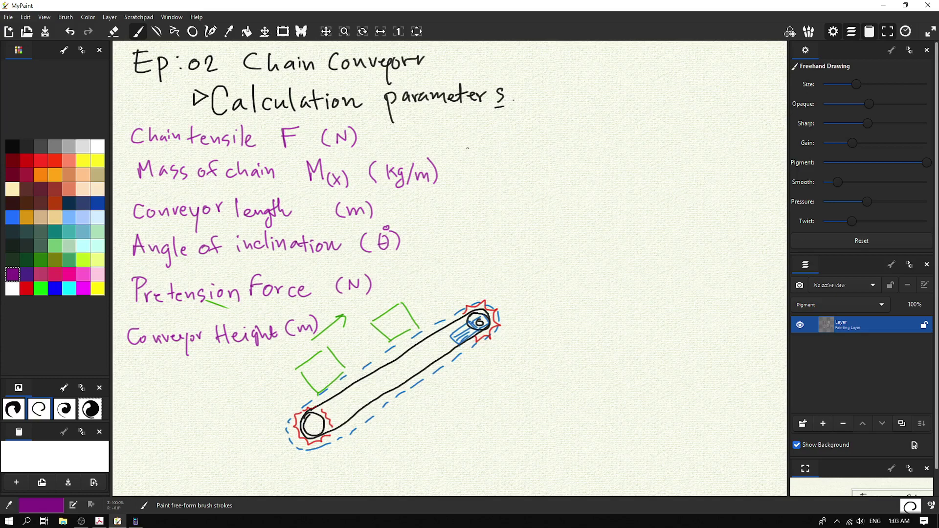
Step: Draw a dashed vertical divider and start the second column with 'Mass of material'
{"action": "left_click_drag", "start_coordinate": [458, 116], "coordinate": [449, 276]}
{"action": "mouse_move", "coordinate": [485, 143]}
{"action": "left_mouse_down"}
{"action": "mouse_move", "coordinate": [494, 129]}
{"action": "mouse_move", "coordinate": [496, 142]}
{"action": "left_mouse_up"}
{"action": "mouse_move", "coordinate": [507, 134]}
{"action": "left_mouse_down"}
{"action": "mouse_move", "coordinate": [510, 142]}
{"action": "mouse_move", "coordinate": [542, 133]}
{"action": "mouse_move", "coordinate": [604, 139]}
{"action": "left_mouse_up"}
{"action": "mouse_move", "coordinate": [600, 130]}
{"action": "left_mouse_down"}
{"action": "mouse_move", "coordinate": [671, 138]}
{"action": "mouse_move", "coordinate": [678, 128]}
{"action": "mouse_move", "coordinate": [677, 138]}
{"action": "left_mouse_up"}
Step: Add '(kg/m)' to Mass of material and write 'Conveyor Capacity (TPH)' below it
{"action": "mouse_move", "coordinate": [687, 122]}
{"action": "left_mouse_down"}
{"action": "mouse_move", "coordinate": [679, 130]}
{"action": "mouse_move", "coordinate": [690, 143]}
{"action": "left_mouse_up"}
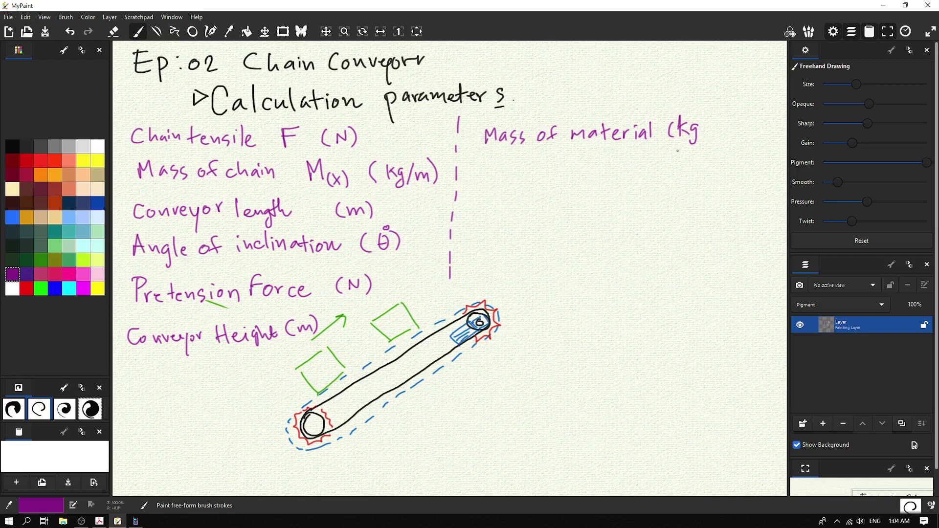
{"action": "mouse_move", "coordinate": [715, 123]}
{"action": "left_mouse_down"}
{"action": "mouse_move", "coordinate": [704, 141]}
{"action": "mouse_move", "coordinate": [727, 144]}
{"action": "left_mouse_up"}
{"action": "mouse_move", "coordinate": [489, 165]}
{"action": "left_mouse_down"}
{"action": "mouse_move", "coordinate": [487, 183]}
{"action": "mouse_move", "coordinate": [521, 172]}
{"action": "mouse_move", "coordinate": [539, 193]}
{"action": "mouse_move", "coordinate": [546, 173]}
{"action": "left_mouse_up"}
{"action": "mouse_move", "coordinate": [551, 169]}
{"action": "left_mouse_down"}
{"action": "mouse_move", "coordinate": [589, 178]}
{"action": "mouse_move", "coordinate": [598, 196]}
{"action": "mouse_move", "coordinate": [597, 179]}
{"action": "mouse_move", "coordinate": [626, 175]}
{"action": "left_mouse_up"}
{"action": "mouse_move", "coordinate": [630, 167]}
{"action": "left_mouse_down"}
{"action": "mouse_move", "coordinate": [632, 176]}
{"action": "mouse_move", "coordinate": [641, 171]}
{"action": "left_mouse_up"}
{"action": "mouse_move", "coordinate": [635, 164]}
{"action": "left_mouse_down"}
{"action": "mouse_move", "coordinate": [646, 163]}
{"action": "mouse_move", "coordinate": [653, 186]}
{"action": "mouse_move", "coordinate": [675, 182]}
{"action": "left_mouse_up"}
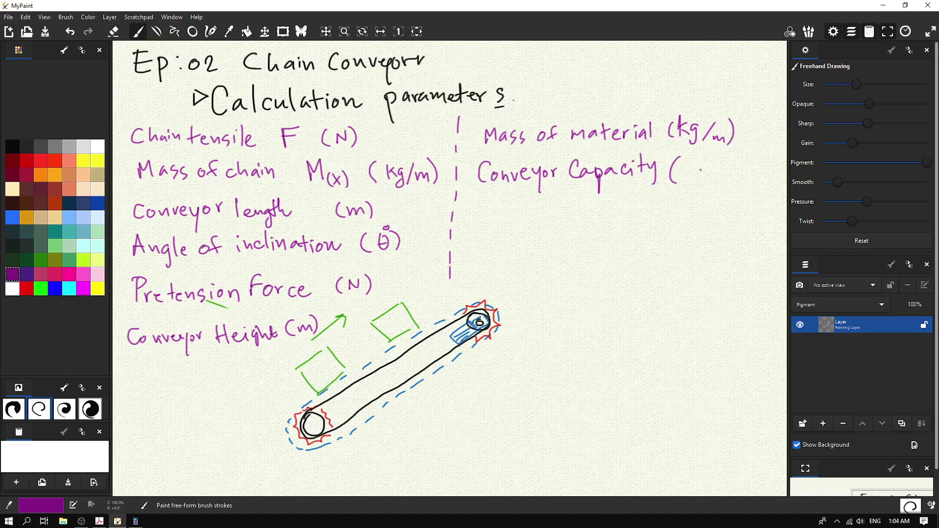
{"action": "mouse_move", "coordinate": [695, 167]}
{"action": "left_mouse_down"}
{"action": "mouse_move", "coordinate": [695, 179]}
{"action": "mouse_move", "coordinate": [705, 164]}
{"action": "left_mouse_up"}
{"action": "mouse_move", "coordinate": [706, 164]}
{"action": "left_mouse_down"}
{"action": "mouse_move", "coordinate": [707, 182]}
{"action": "mouse_move", "coordinate": [707, 170]}
{"action": "mouse_move", "coordinate": [720, 178]}
{"action": "left_mouse_up"}
{"action": "left_click_drag", "start_coordinate": [719, 171], "coordinate": [732, 183]}
Step: Label the entries with a curved arrow to Mf and a brace to Qm
{"action": "mouse_move", "coordinate": [657, 133]}
{"action": "left_mouse_down"}
{"action": "mouse_move", "coordinate": [659, 106]}
{"action": "mouse_move", "coordinate": [669, 103]}
{"action": "left_mouse_up"}
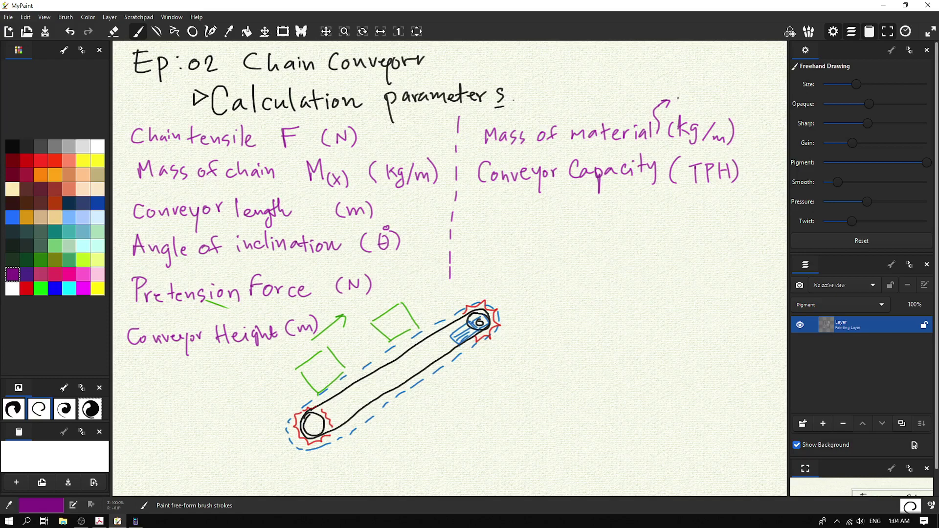
{"action": "left_click_drag", "start_coordinate": [678, 90], "coordinate": [698, 101]}
{"action": "left_click", "coordinate": [689, 101]}
{"action": "left_click_drag", "start_coordinate": [660, 166], "coordinate": [674, 199]}
{"action": "mouse_move", "coordinate": [690, 203]}
{"action": "left_mouse_down"}
{"action": "mouse_move", "coordinate": [690, 215]}
{"action": "mouse_move", "coordinate": [708, 212]}
{"action": "left_mouse_up"}
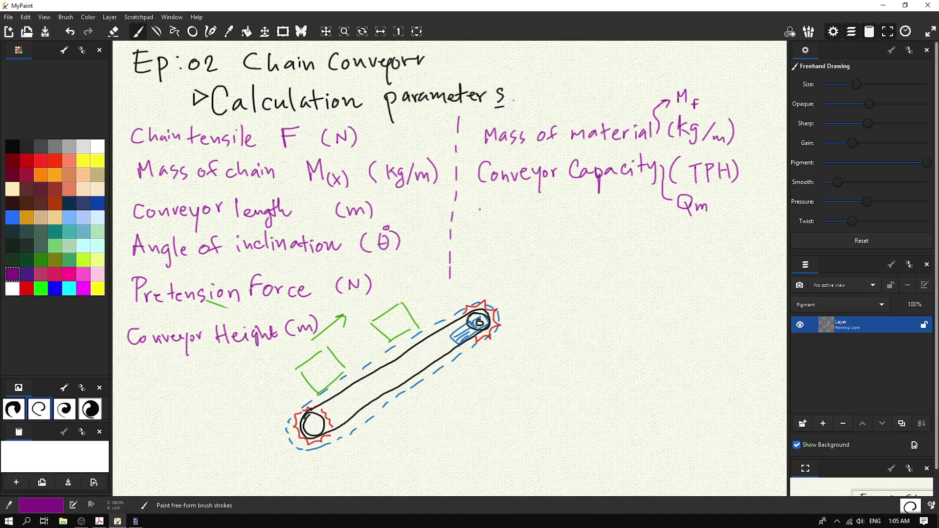
Step: Write 'Conveyor width' with an arrow pointing to 'b (m)'
{"action": "left_click_drag", "start_coordinate": [488, 207], "coordinate": [488, 221]}
{"action": "mouse_move", "coordinate": [494, 215]}
{"action": "left_mouse_down"}
{"action": "mouse_move", "coordinate": [507, 224]}
{"action": "mouse_move", "coordinate": [516, 215]}
{"action": "mouse_move", "coordinate": [538, 235]}
{"action": "left_mouse_up"}
{"action": "left_click_drag", "start_coordinate": [543, 215], "coordinate": [614, 220]}
{"action": "mouse_move", "coordinate": [617, 202]}
{"action": "left_mouse_down"}
{"action": "mouse_move", "coordinate": [619, 218]}
{"action": "mouse_move", "coordinate": [624, 207]}
{"action": "left_mouse_up"}
{"action": "left_click_drag", "start_coordinate": [626, 200], "coordinate": [637, 220]}
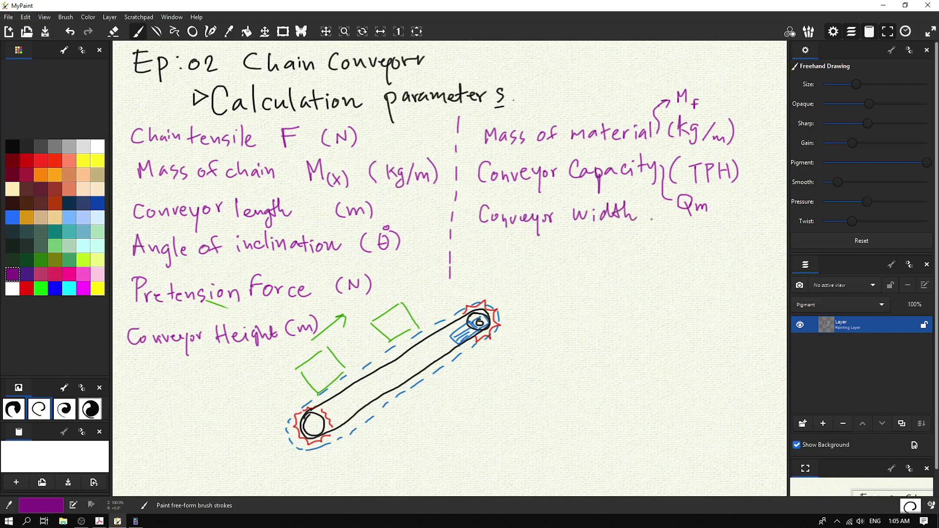
{"action": "left_click_drag", "start_coordinate": [651, 213], "coordinate": [680, 240]}
{"action": "mouse_move", "coordinate": [715, 223]}
{"action": "left_mouse_down"}
{"action": "mouse_move", "coordinate": [713, 239]}
{"action": "mouse_move", "coordinate": [739, 242]}
{"action": "left_mouse_up"}
Step: Write 'Velocity v (m/s)' beneath Conveyor width
{"action": "left_click_drag", "start_coordinate": [482, 247], "coordinate": [503, 264]}
{"action": "left_click_drag", "start_coordinate": [508, 257], "coordinate": [534, 267]}
{"action": "left_click_drag", "start_coordinate": [529, 255], "coordinate": [545, 264]}
{"action": "left_click_drag", "start_coordinate": [550, 253], "coordinate": [542, 280]}
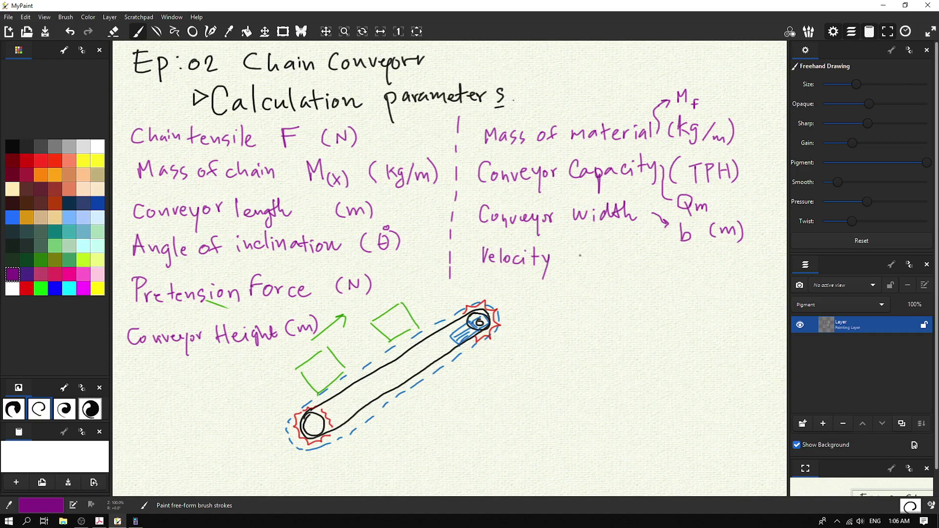
{"action": "mouse_move", "coordinate": [582, 253]}
{"action": "left_mouse_down"}
{"action": "mouse_move", "coordinate": [584, 263]}
{"action": "mouse_move", "coordinate": [597, 252]}
{"action": "mouse_move", "coordinate": [627, 252]}
{"action": "mouse_move", "coordinate": [645, 263]}
{"action": "mouse_move", "coordinate": [615, 254]}
{"action": "mouse_move", "coordinate": [619, 266]}
{"action": "mouse_move", "coordinate": [656, 268]}
{"action": "left_mouse_up"}
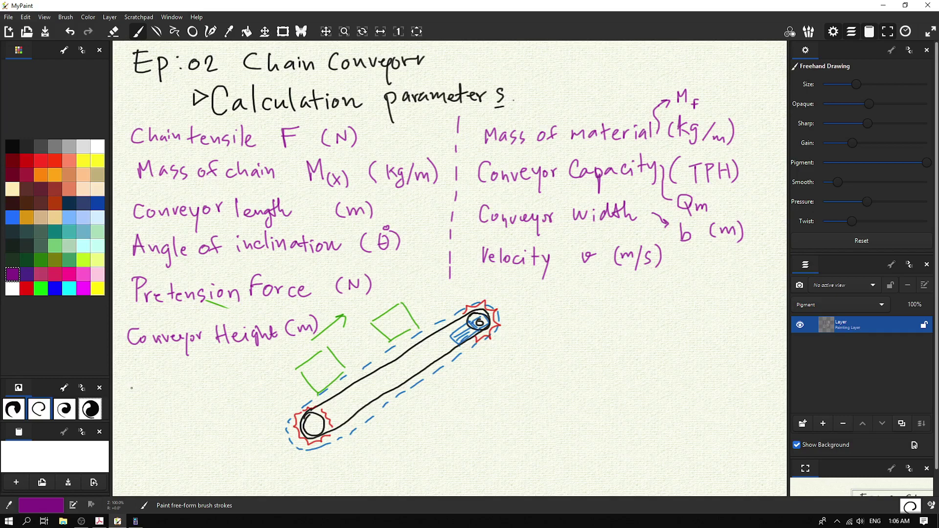
Step: Write 'friction coefficient' below Conveyor Height in the left column
{"action": "left_click_drag", "start_coordinate": [137, 369], "coordinate": [131, 385]}
{"action": "left_click_drag", "start_coordinate": [127, 378], "coordinate": [164, 383]}
{"action": "left_click_drag", "start_coordinate": [172, 365], "coordinate": [172, 382]}
{"action": "left_click_drag", "start_coordinate": [169, 373], "coordinate": [201, 385]}
{"action": "mouse_move", "coordinate": [226, 375]}
{"action": "left_mouse_down"}
{"action": "mouse_move", "coordinate": [223, 384]}
{"action": "mouse_move", "coordinate": [249, 384]}
{"action": "left_mouse_up"}
{"action": "left_click_drag", "start_coordinate": [247, 375], "coordinate": [301, 386]}
{"action": "left_click_drag", "start_coordinate": [296, 379], "coordinate": [311, 377]}
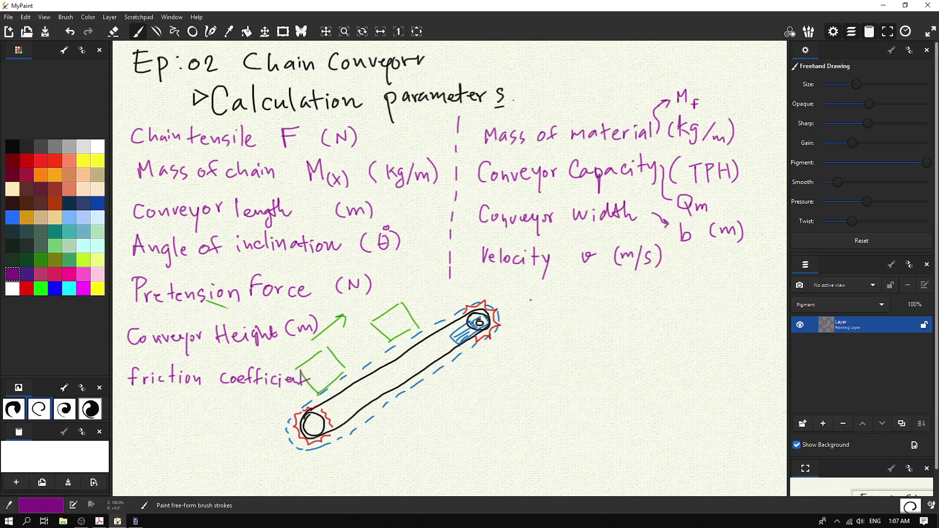
Step: Write 'Chain pitch' below Velocity in the right column
{"action": "mouse_move", "coordinate": [532, 299]}
{"action": "left_mouse_down"}
{"action": "mouse_move", "coordinate": [534, 313]}
{"action": "mouse_move", "coordinate": [583, 300]}
{"action": "mouse_move", "coordinate": [592, 309]}
{"action": "left_mouse_up"}
{"action": "mouse_move", "coordinate": [610, 297]}
{"action": "left_mouse_down"}
{"action": "mouse_move", "coordinate": [610, 317]}
{"action": "mouse_move", "coordinate": [632, 304]}
{"action": "left_mouse_up"}
{"action": "left_click_drag", "start_coordinate": [626, 297], "coordinate": [661, 306]}
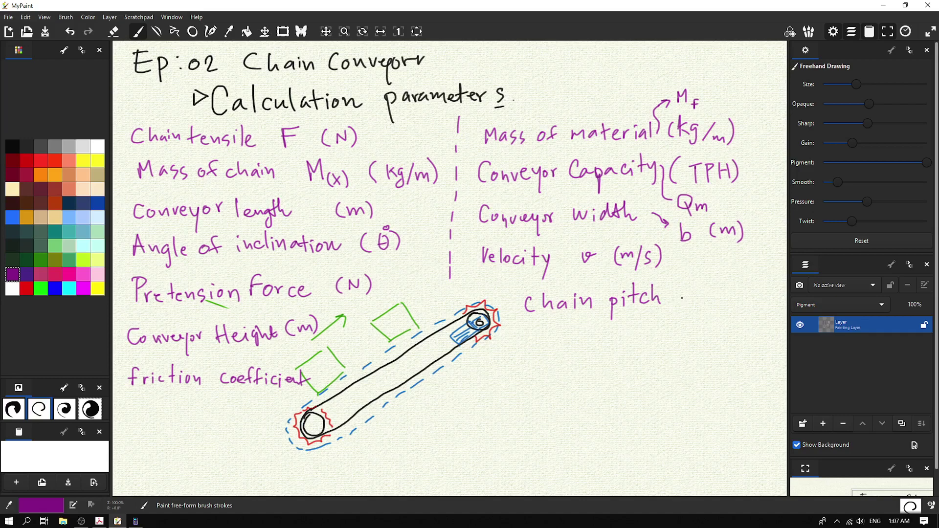
Step: Add 'p (m)' after Chain pitch and write 'Number of teeth Z' below it in purple
{"action": "mouse_move", "coordinate": [691, 291]}
{"action": "left_mouse_down"}
{"action": "mouse_move", "coordinate": [693, 311]}
{"action": "mouse_move", "coordinate": [693, 301]}
{"action": "mouse_move", "coordinate": [719, 294]}
{"action": "mouse_move", "coordinate": [747, 305]}
{"action": "left_mouse_up"}
{"action": "mouse_move", "coordinate": [525, 352]}
{"action": "left_mouse_down"}
{"action": "mouse_move", "coordinate": [525, 338]}
{"action": "mouse_move", "coordinate": [545, 348]}
{"action": "mouse_move", "coordinate": [579, 343]}
{"action": "left_mouse_up"}
{"action": "left_click_drag", "start_coordinate": [587, 340], "coordinate": [703, 346]}
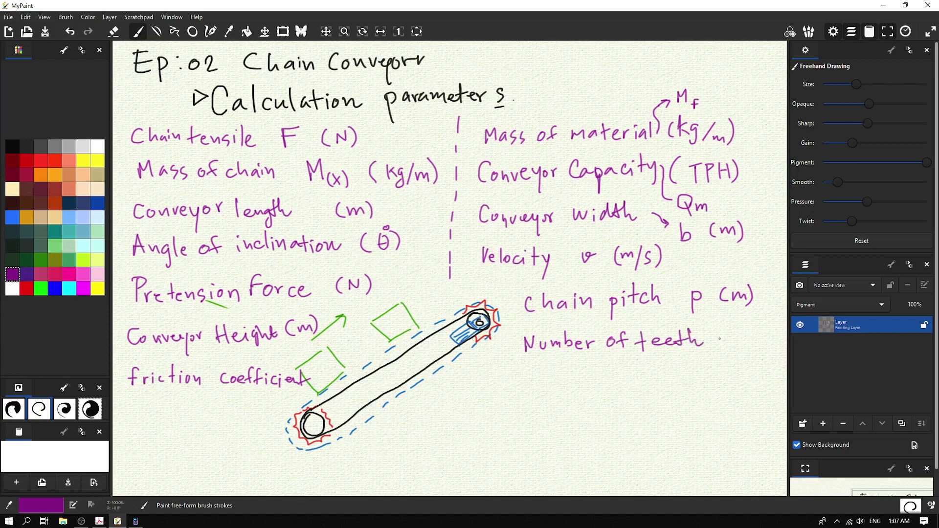
{"action": "left_click_drag", "start_coordinate": [721, 334], "coordinate": [737, 346]}
Step: Handwrite 'Pitch diameter d0 (m)' in purple below Number of teeth
{"action": "mouse_move", "coordinate": [484, 368]}
{"action": "left_mouse_down"}
{"action": "mouse_move", "coordinate": [486, 388]}
{"action": "mouse_move", "coordinate": [487, 376]}
{"action": "mouse_move", "coordinate": [498, 388]}
{"action": "mouse_move", "coordinate": [506, 377]}
{"action": "mouse_move", "coordinate": [510, 387]}
{"action": "left_mouse_up"}
{"action": "mouse_move", "coordinate": [521, 377]}
{"action": "left_mouse_down"}
{"action": "mouse_move", "coordinate": [519, 384]}
{"action": "mouse_move", "coordinate": [556, 384]}
{"action": "left_mouse_up"}
{"action": "mouse_move", "coordinate": [557, 369]}
{"action": "left_mouse_down"}
{"action": "mouse_move", "coordinate": [565, 384]}
{"action": "mouse_move", "coordinate": [600, 380]}
{"action": "left_mouse_up"}
{"action": "left_click_drag", "start_coordinate": [603, 374], "coordinate": [616, 376]}
{"action": "mouse_move", "coordinate": [612, 371]}
{"action": "left_mouse_down"}
{"action": "mouse_move", "coordinate": [620, 384]}
{"action": "mouse_move", "coordinate": [629, 377]}
{"action": "left_mouse_up"}
{"action": "mouse_move", "coordinate": [622, 372]}
{"action": "left_mouse_down"}
{"action": "mouse_move", "coordinate": [631, 384]}
{"action": "mouse_move", "coordinate": [639, 374]}
{"action": "left_mouse_up"}
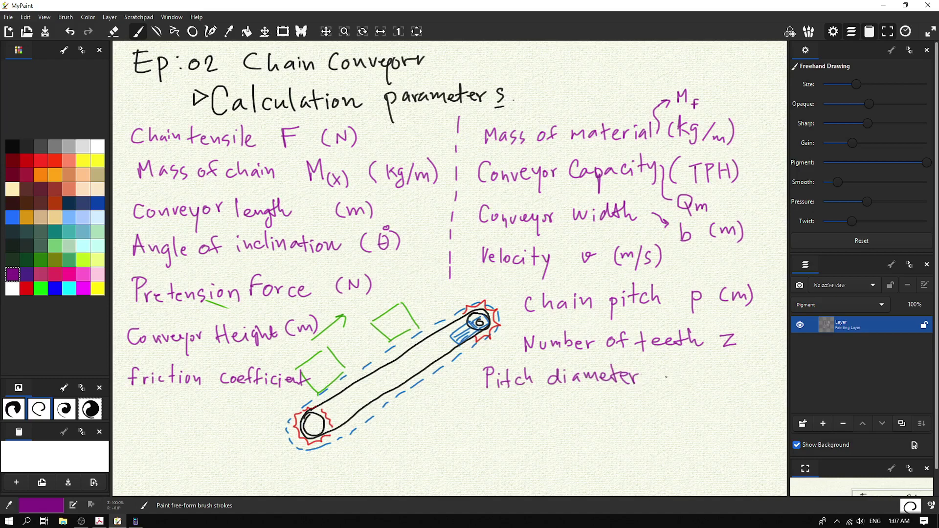
{"action": "left_click_drag", "start_coordinate": [666, 376], "coordinate": [678, 382]}
{"action": "mouse_move", "coordinate": [707, 370]}
{"action": "left_mouse_down"}
{"action": "mouse_move", "coordinate": [706, 386]}
{"action": "mouse_move", "coordinate": [736, 380]}
{"action": "left_mouse_up"}
{"action": "left_click_drag", "start_coordinate": [734, 370], "coordinate": [735, 386]}
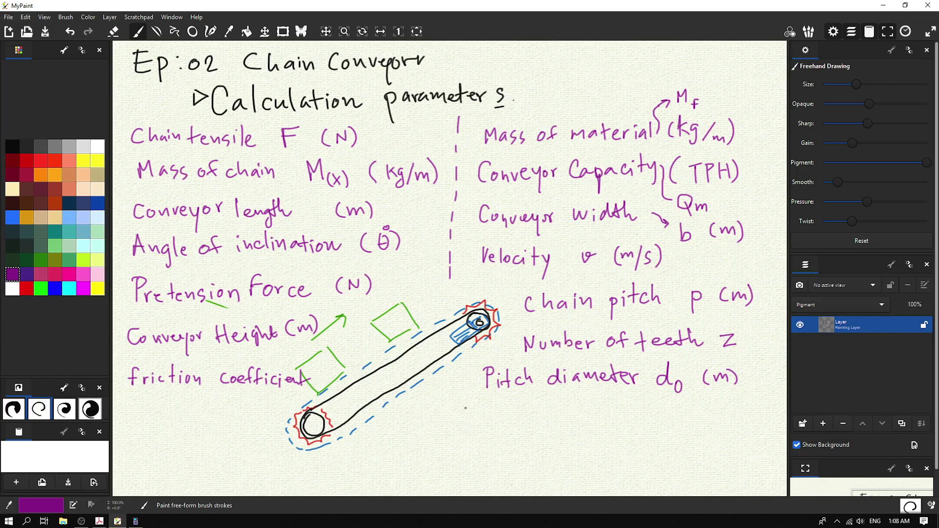
Step: Write the purple entries 'Power P (kW)' and 'Sag f (m)' below Pitch diameter
{"action": "mouse_move", "coordinate": [468, 405]}
{"action": "left_mouse_down"}
{"action": "mouse_move", "coordinate": [468, 424]}
{"action": "mouse_move", "coordinate": [470, 412]}
{"action": "mouse_move", "coordinate": [558, 436]}
{"action": "mouse_move", "coordinate": [569, 415]}
{"action": "mouse_move", "coordinate": [558, 425]}
{"action": "mouse_move", "coordinate": [602, 430]}
{"action": "left_mouse_up"}
{"action": "mouse_move", "coordinate": [611, 419]}
{"action": "left_mouse_down"}
{"action": "mouse_move", "coordinate": [623, 425]}
{"action": "mouse_move", "coordinate": [629, 417]}
{"action": "mouse_move", "coordinate": [598, 433]}
{"action": "mouse_move", "coordinate": [632, 431]}
{"action": "left_mouse_up"}
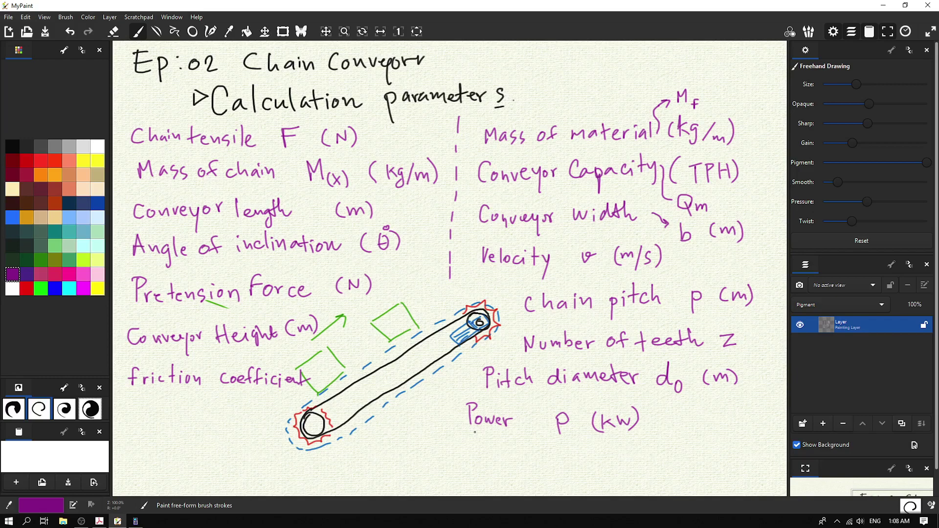
{"action": "mouse_move", "coordinate": [481, 451]}
{"action": "left_mouse_down"}
{"action": "mouse_move", "coordinate": [471, 465]}
{"action": "mouse_move", "coordinate": [500, 463]}
{"action": "mouse_move", "coordinate": [493, 476]}
{"action": "left_mouse_up"}
{"action": "mouse_move", "coordinate": [541, 448]}
{"action": "left_mouse_down"}
{"action": "mouse_move", "coordinate": [538, 463]}
{"action": "mouse_move", "coordinate": [543, 456]}
{"action": "left_mouse_up"}
{"action": "mouse_move", "coordinate": [577, 462]}
{"action": "left_mouse_down"}
{"action": "mouse_move", "coordinate": [592, 461]}
{"action": "mouse_move", "coordinate": [574, 466]}
{"action": "left_mouse_up"}
{"action": "left_click_drag", "start_coordinate": [595, 454], "coordinate": [598, 462]}
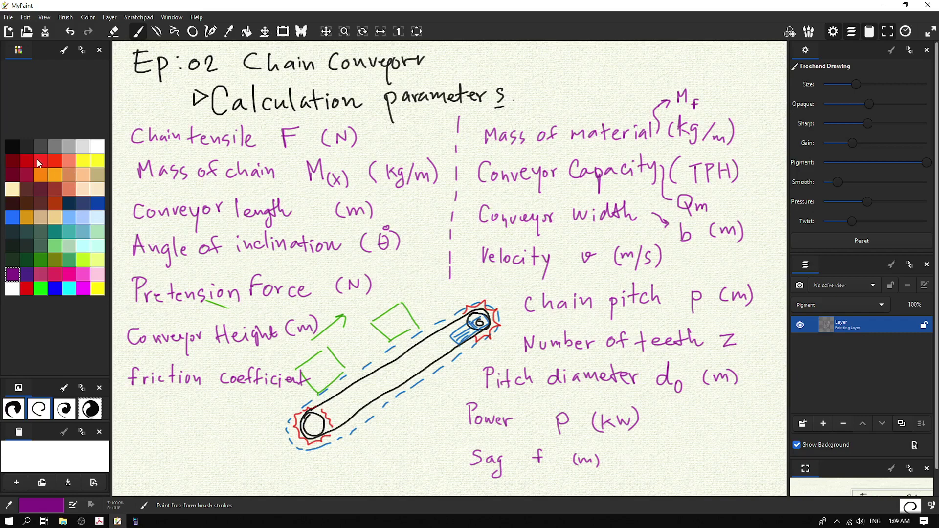
Step: Switch to dark red, mark chain segments and tick the Chain tensile F (N) entry
{"action": "left_click", "coordinate": [23, 161]}
{"action": "left_click_drag", "start_coordinate": [399, 343], "coordinate": [406, 340]}
{"action": "left_click_drag", "start_coordinate": [361, 143], "coordinate": [371, 138]}
{"action": "mouse_move", "coordinate": [352, 373]}
{"action": "left_mouse_down"}
{"action": "mouse_move", "coordinate": [361, 368]}
{"action": "mouse_move", "coordinate": [359, 384]}
{"action": "mouse_move", "coordinate": [370, 384]}
{"action": "mouse_move", "coordinate": [390, 369]}
{"action": "mouse_move", "coordinate": [364, 390]}
{"action": "left_mouse_up"}
{"action": "mouse_move", "coordinate": [363, 389]}
{"action": "left_mouse_down"}
{"action": "mouse_move", "coordinate": [373, 387]}
{"action": "mouse_move", "coordinate": [372, 366]}
{"action": "left_mouse_up"}
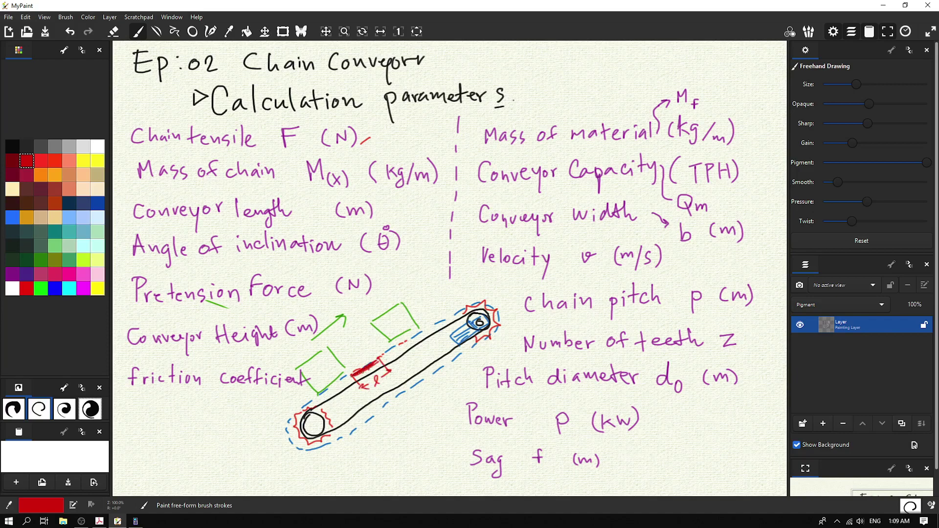
{"action": "mouse_move", "coordinate": [355, 371]}
{"action": "left_mouse_down"}
{"action": "mouse_move", "coordinate": [376, 360]}
{"action": "mouse_move", "coordinate": [368, 364]}
{"action": "left_mouse_up"}
Step: Draw a red length dimension L along the conveyor and add red L after Conveyor length
{"action": "left_click_drag", "start_coordinate": [315, 424], "coordinate": [341, 452]}
{"action": "left_click_drag", "start_coordinate": [484, 331], "coordinate": [499, 350]}
{"action": "left_click_drag", "start_coordinate": [340, 453], "coordinate": [377, 432]}
{"action": "left_click_drag", "start_coordinate": [387, 427], "coordinate": [490, 341]}
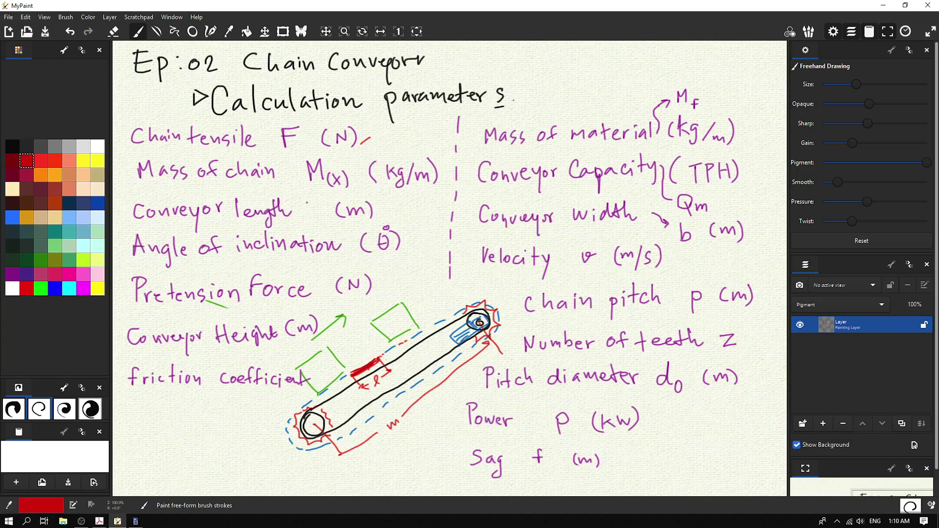
{"action": "left_click_drag", "start_coordinate": [307, 201], "coordinate": [310, 216]}
{"action": "mouse_move", "coordinate": [385, 415]}
{"action": "left_mouse_down"}
{"action": "mouse_move", "coordinate": [391, 429]}
{"action": "mouse_move", "coordinate": [410, 425]}
{"action": "mouse_move", "coordinate": [392, 422]}
{"action": "left_mouse_up"}
Step: Draw a red dashed horizontal reference, the inclination angle mark and the F(N) label
{"action": "mouse_move", "coordinate": [342, 429]}
{"action": "left_mouse_down"}
{"action": "mouse_move", "coordinate": [378, 432]}
{"action": "mouse_move", "coordinate": [361, 421]}
{"action": "left_mouse_up"}
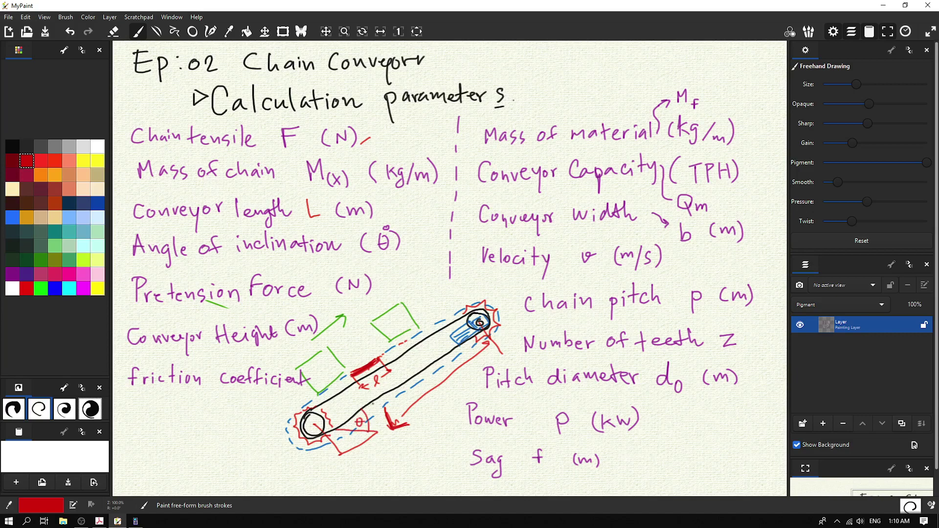
{"action": "left_click_drag", "start_coordinate": [385, 432], "coordinate": [420, 435]}
{"action": "mouse_move", "coordinate": [312, 426]}
{"action": "left_mouse_down"}
{"action": "mouse_move", "coordinate": [344, 405]}
{"action": "mouse_move", "coordinate": [320, 418]}
{"action": "mouse_move", "coordinate": [325, 429]}
{"action": "left_mouse_up"}
{"action": "left_click_drag", "start_coordinate": [314, 426], "coordinate": [350, 401]}
{"action": "left_click_drag", "start_coordinate": [357, 397], "coordinate": [355, 405]}
{"action": "left_click_drag", "start_coordinate": [359, 404], "coordinate": [368, 401]}
{"action": "left_click_drag", "start_coordinate": [352, 407], "coordinate": [353, 414]}
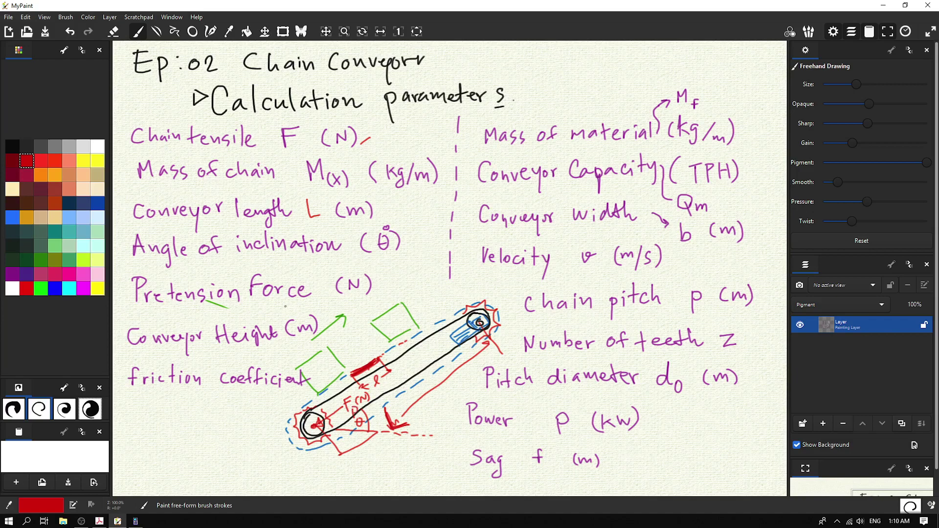
Step: Write red 'Fp' after Pretension Force and draw a dashed vertical height dimension at the upper sprocket
{"action": "mouse_move", "coordinate": [319, 279]}
{"action": "left_mouse_down"}
{"action": "mouse_move", "coordinate": [320, 293]}
{"action": "mouse_move", "coordinate": [328, 282]}
{"action": "left_mouse_up"}
{"action": "left_click_drag", "start_coordinate": [326, 291], "coordinate": [327, 297]}
{"action": "left_click_drag", "start_coordinate": [502, 317], "coordinate": [514, 317]}
{"action": "left_click_drag", "start_coordinate": [443, 435], "coordinate": [470, 434]}
{"action": "left_click_drag", "start_coordinate": [473, 434], "coordinate": [482, 435]}
{"action": "left_click_drag", "start_coordinate": [509, 320], "coordinate": [508, 355]}
{"action": "left_click_drag", "start_coordinate": [499, 440], "coordinate": [510, 435]}
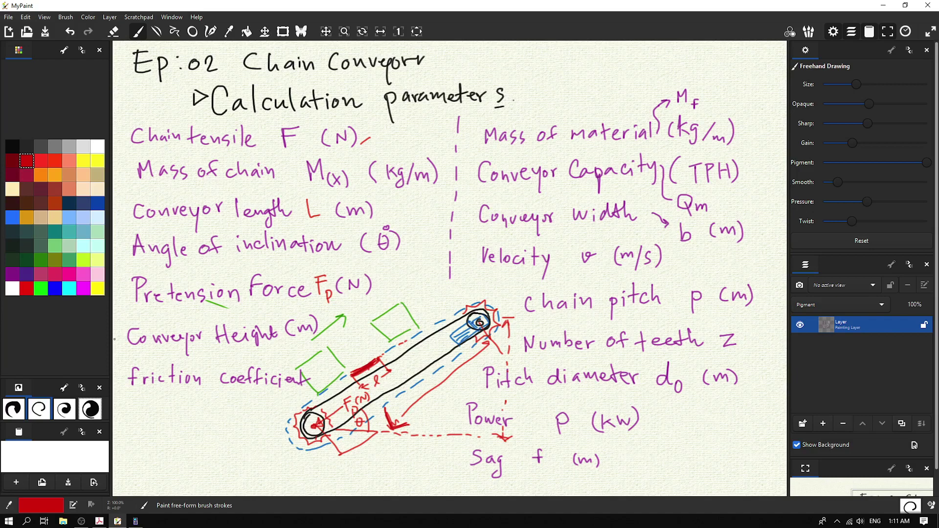
Step: Switch to pink, hatch the conveyor edge and start the 0.x callout above the upper box
{"action": "left_click", "coordinate": [69, 275]}
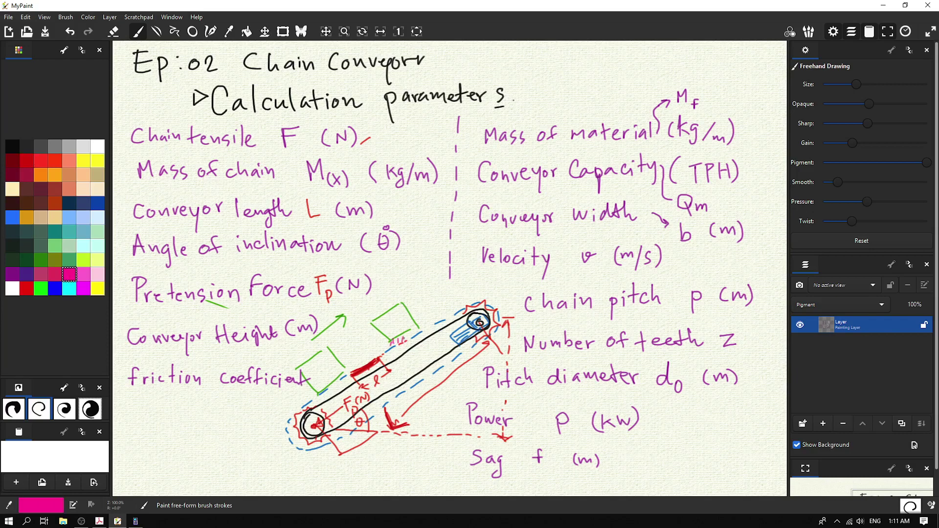
{"action": "left_click_drag", "start_coordinate": [402, 340], "coordinate": [417, 329]}
{"action": "left_click_drag", "start_coordinate": [415, 296], "coordinate": [422, 327]}
{"action": "mouse_move", "coordinate": [412, 283]}
{"action": "left_mouse_down"}
{"action": "mouse_move", "coordinate": [432, 290]}
{"action": "mouse_move", "coordinate": [412, 277]}
{"action": "mouse_move", "coordinate": [421, 299]}
{"action": "left_mouse_up"}
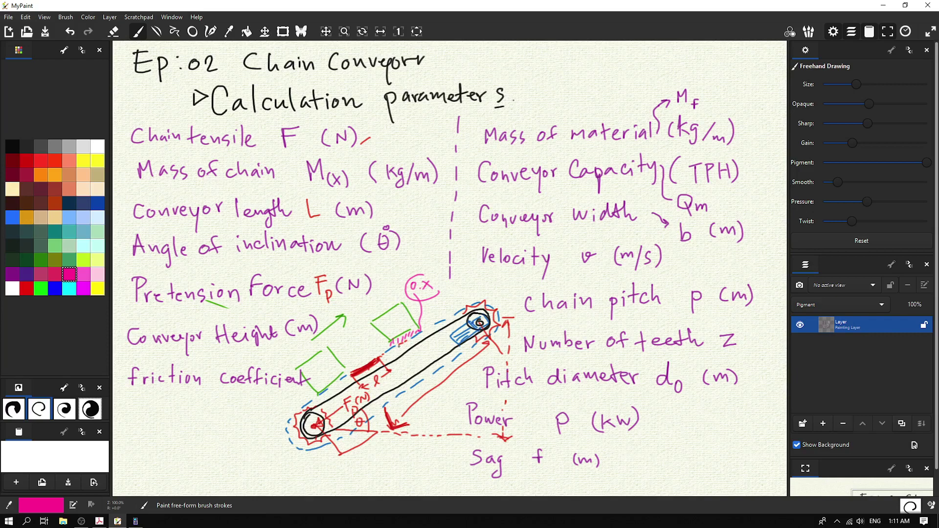
{"action": "left_click_drag", "start_coordinate": [407, 338], "coordinate": [414, 332]}
Step: Write magenta 'ms' in both green boxes and draw an arrow toward the lower sprocket
{"action": "left_click_drag", "start_coordinate": [396, 325], "coordinate": [405, 327]}
{"action": "left_click_drag", "start_coordinate": [318, 374], "coordinate": [331, 369]}
{"action": "left_click_drag", "start_coordinate": [410, 321], "coordinate": [406, 327]}
{"action": "left_click_drag", "start_coordinate": [334, 365], "coordinate": [332, 373]}
{"action": "mouse_move", "coordinate": [244, 424]}
{"action": "left_mouse_down"}
{"action": "mouse_move", "coordinate": [273, 423]}
{"action": "mouse_move", "coordinate": [234, 433]}
{"action": "mouse_move", "coordinate": [239, 408]}
{"action": "left_mouse_up"}
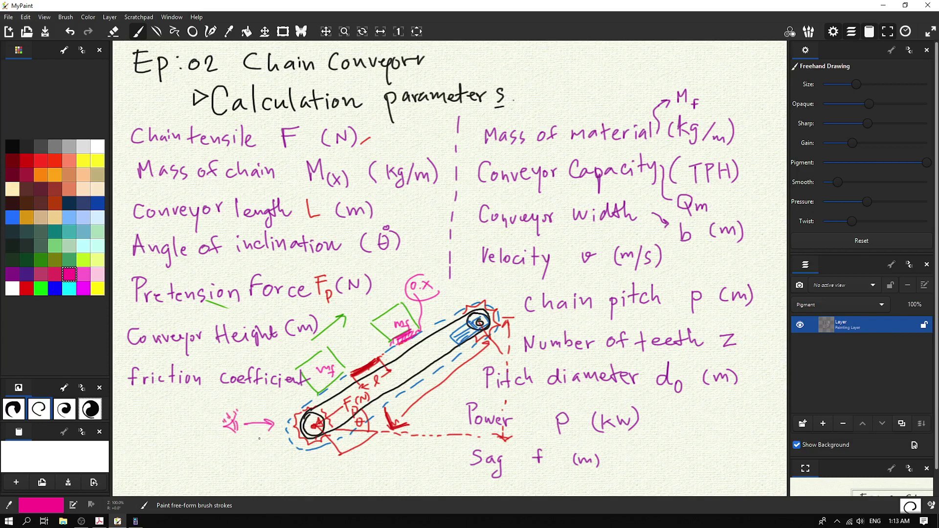
Step: Draw the magenta width rectangle marked b and the velocity arrow v
{"action": "mouse_move", "coordinate": [144, 434]}
{"action": "left_mouse_down"}
{"action": "mouse_move", "coordinate": [144, 452]}
{"action": "mouse_move", "coordinate": [190, 454]}
{"action": "mouse_move", "coordinate": [175, 452]}
{"action": "mouse_move", "coordinate": [189, 452]}
{"action": "mouse_move", "coordinate": [190, 438]}
{"action": "mouse_move", "coordinate": [143, 410]}
{"action": "mouse_move", "coordinate": [144, 397]}
{"action": "mouse_move", "coordinate": [176, 398]}
{"action": "mouse_move", "coordinate": [189, 436]}
{"action": "left_mouse_up"}
{"action": "left_click_drag", "start_coordinate": [144, 409], "coordinate": [173, 405]}
{"action": "mouse_move", "coordinate": [174, 406]}
{"action": "left_mouse_down"}
{"action": "mouse_move", "coordinate": [188, 405]}
{"action": "mouse_move", "coordinate": [166, 403]}
{"action": "mouse_move", "coordinate": [171, 412]}
{"action": "left_mouse_up"}
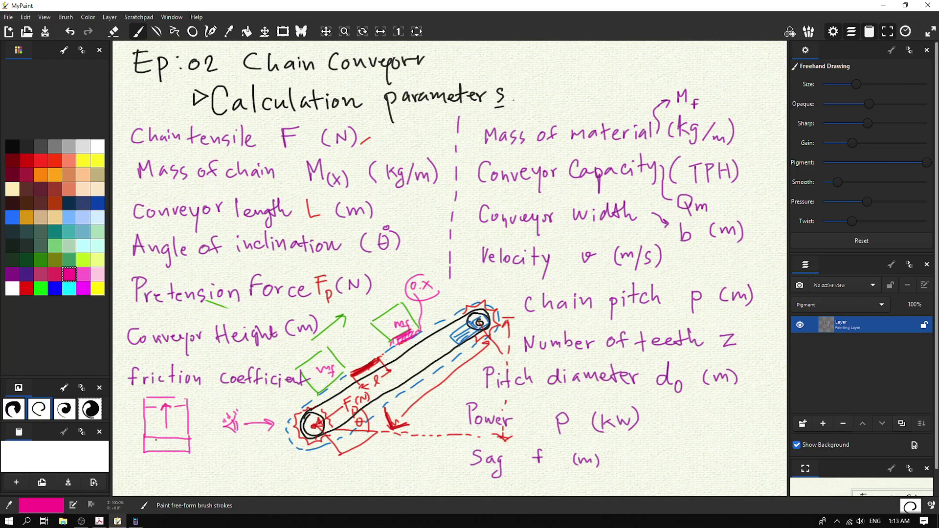
{"action": "mouse_move", "coordinate": [144, 459]}
{"action": "left_mouse_down"}
{"action": "mouse_move", "coordinate": [145, 467]}
{"action": "mouse_move", "coordinate": [194, 460]}
{"action": "mouse_move", "coordinate": [194, 469]}
{"action": "mouse_move", "coordinate": [148, 462]}
{"action": "left_mouse_up"}
{"action": "mouse_move", "coordinate": [351, 354]}
{"action": "left_mouse_down"}
{"action": "mouse_move", "coordinate": [372, 341]}
{"action": "mouse_move", "coordinate": [355, 338]}
{"action": "left_mouse_up"}
{"action": "mouse_move", "coordinate": [429, 327]}
{"action": "left_mouse_down"}
{"action": "mouse_move", "coordinate": [449, 322]}
{"action": "mouse_move", "coordinate": [434, 311]}
{"action": "left_mouse_up"}
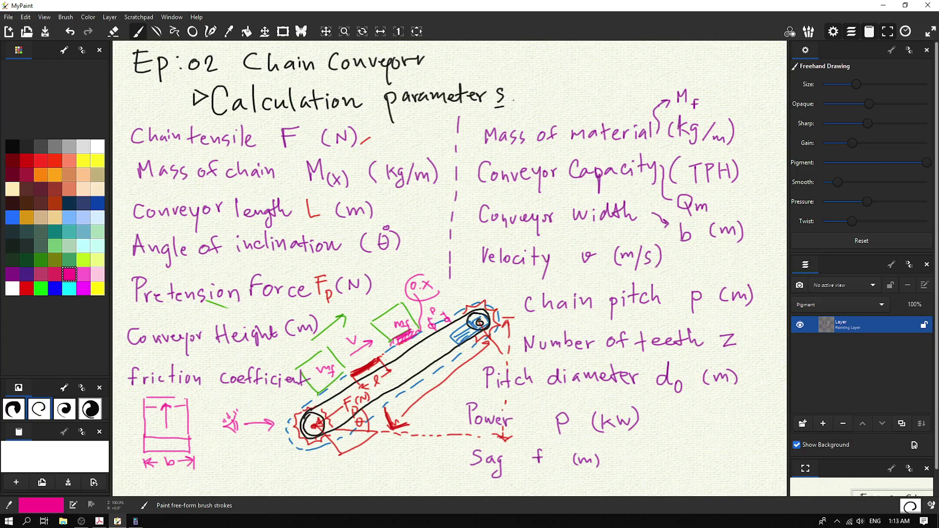
Step: Label the sprockets Z1 and Z2, add a d0 dimension and a curved arrow to Power
{"action": "left_click_drag", "start_coordinate": [472, 282], "coordinate": [489, 291]}
{"action": "mouse_move", "coordinate": [316, 443]}
{"action": "left_mouse_down"}
{"action": "mouse_move", "coordinate": [316, 461]}
{"action": "mouse_move", "coordinate": [341, 472]}
{"action": "left_mouse_up"}
{"action": "mouse_move", "coordinate": [284, 421]}
{"action": "left_mouse_down"}
{"action": "mouse_move", "coordinate": [270, 432]}
{"action": "mouse_move", "coordinate": [292, 462]}
{"action": "left_mouse_up"}
{"action": "mouse_move", "coordinate": [274, 429]}
{"action": "left_mouse_down"}
{"action": "mouse_move", "coordinate": [301, 460]}
{"action": "mouse_move", "coordinate": [301, 446]}
{"action": "left_mouse_up"}
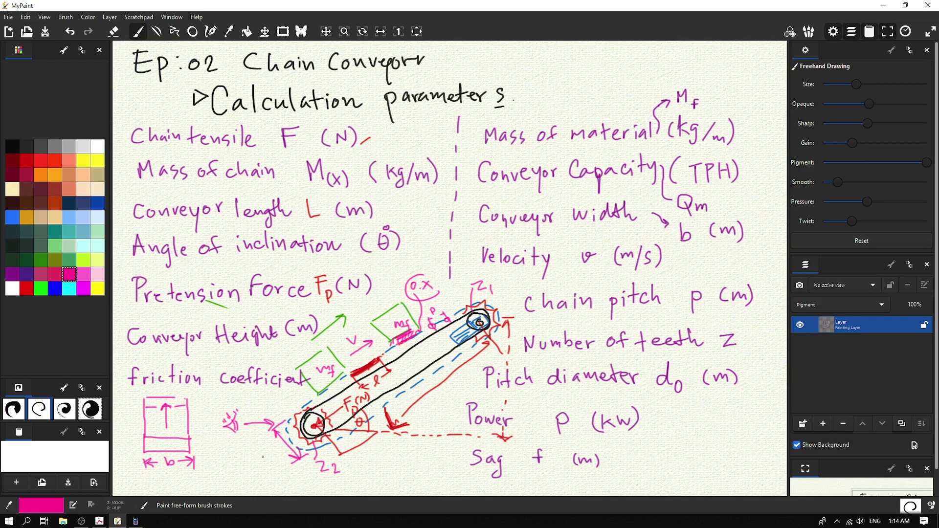
{"action": "mouse_move", "coordinate": [274, 451]}
{"action": "left_mouse_down"}
{"action": "mouse_move", "coordinate": [277, 443]}
{"action": "mouse_move", "coordinate": [284, 452]}
{"action": "left_mouse_up"}
{"action": "mouse_move", "coordinate": [464, 338]}
{"action": "left_mouse_down"}
{"action": "mouse_move", "coordinate": [449, 390]}
{"action": "mouse_move", "coordinate": [466, 411]}
{"action": "left_mouse_up"}
{"action": "left_click_drag", "start_coordinate": [460, 402], "coordinate": [466, 411]}
Step: Switch to blue and paint short dashes along the lower chain run near the lower sprocket
{"action": "left_click", "coordinate": [13, 218]}
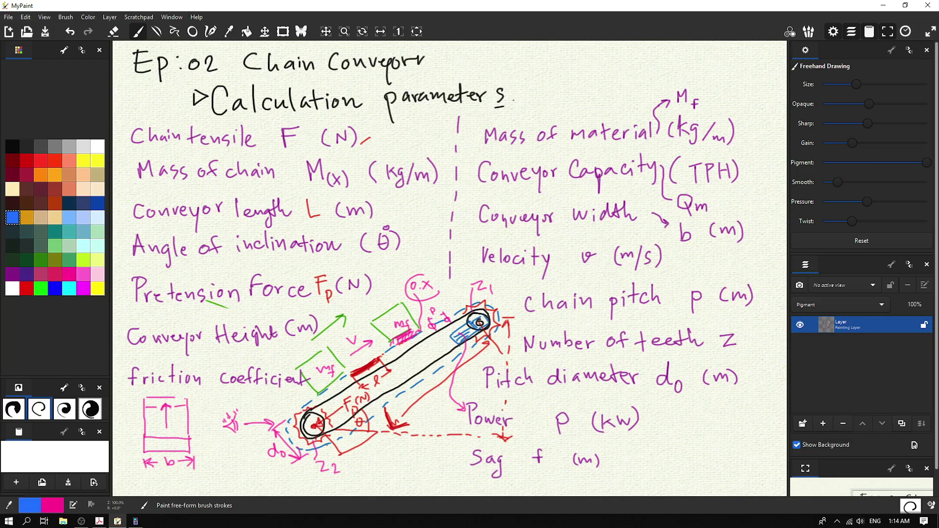
{"action": "left_click_drag", "start_coordinate": [319, 450], "coordinate": [329, 446]}
{"action": "mouse_move", "coordinate": [400, 406]}
{"action": "left_mouse_down"}
{"action": "mouse_move", "coordinate": [420, 390]}
{"action": "mouse_move", "coordinate": [426, 420]}
{"action": "mouse_move", "coordinate": [412, 405]}
{"action": "left_mouse_up"}
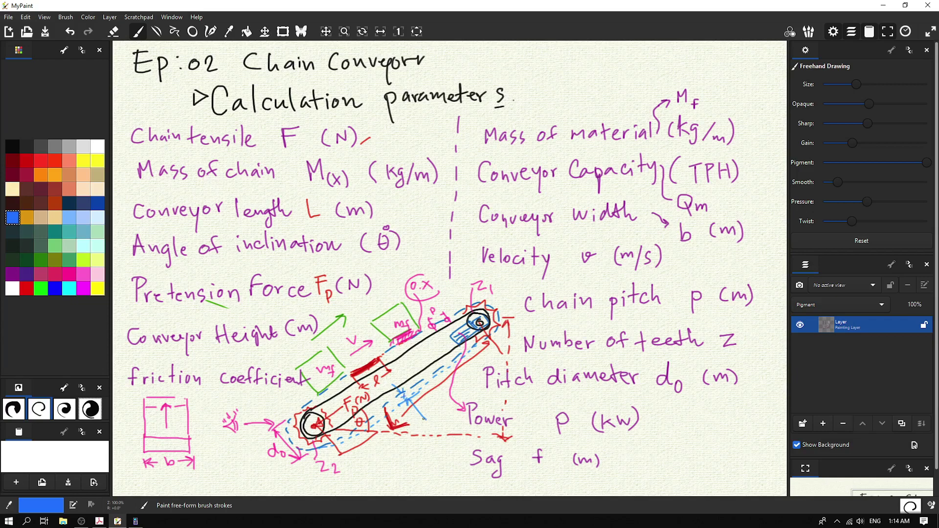
Step: Draw a blue leader from the sagging lower chain down to the 'Sag f (m)' entry
{"action": "mouse_move", "coordinate": [424, 419]}
{"action": "left_mouse_down"}
{"action": "mouse_move", "coordinate": [470, 448]}
{"action": "mouse_move", "coordinate": [468, 468]}
{"action": "left_mouse_up"}
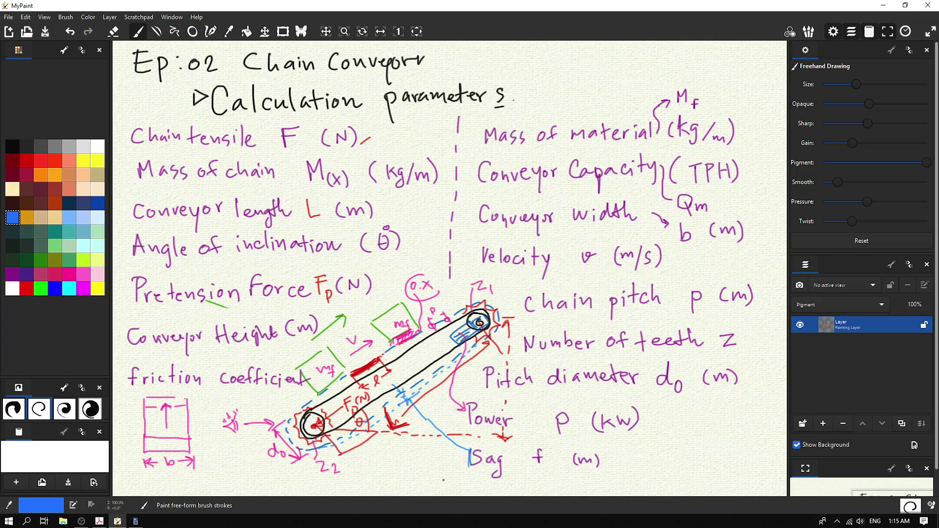